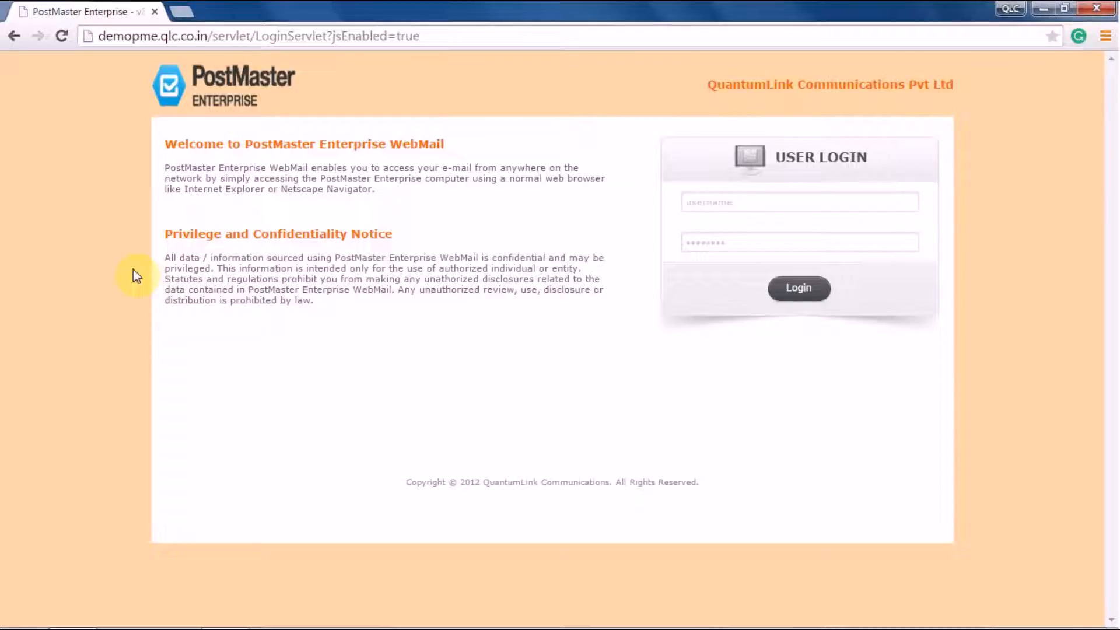
Sign in to PostMaster Enterprise WebMail with the admin username and password
click(745, 201)
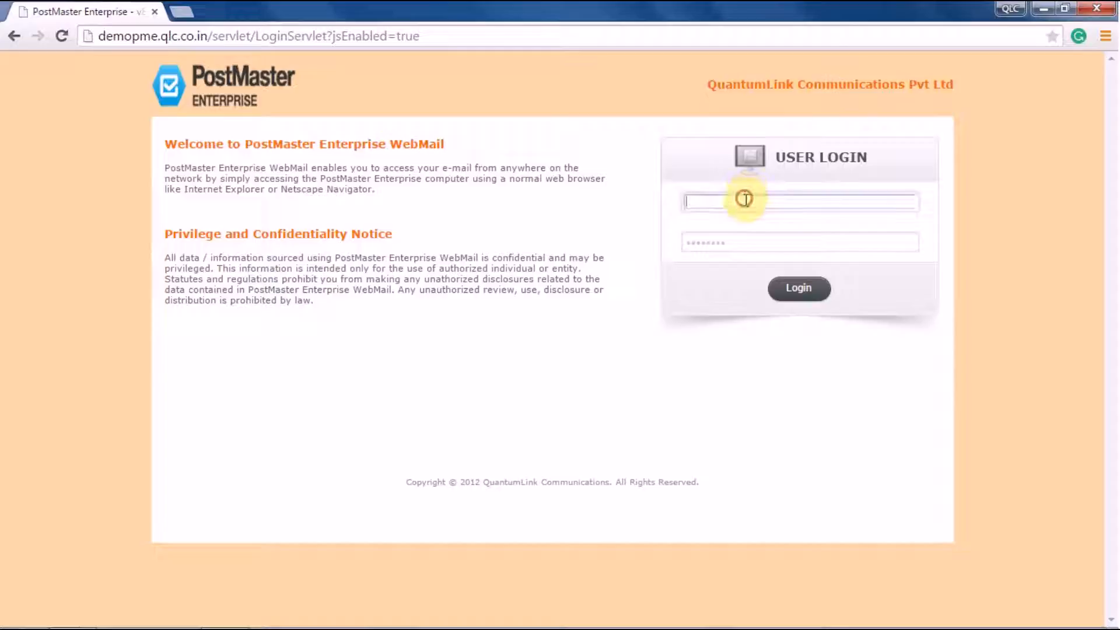
text(aditi)
key(Tab)
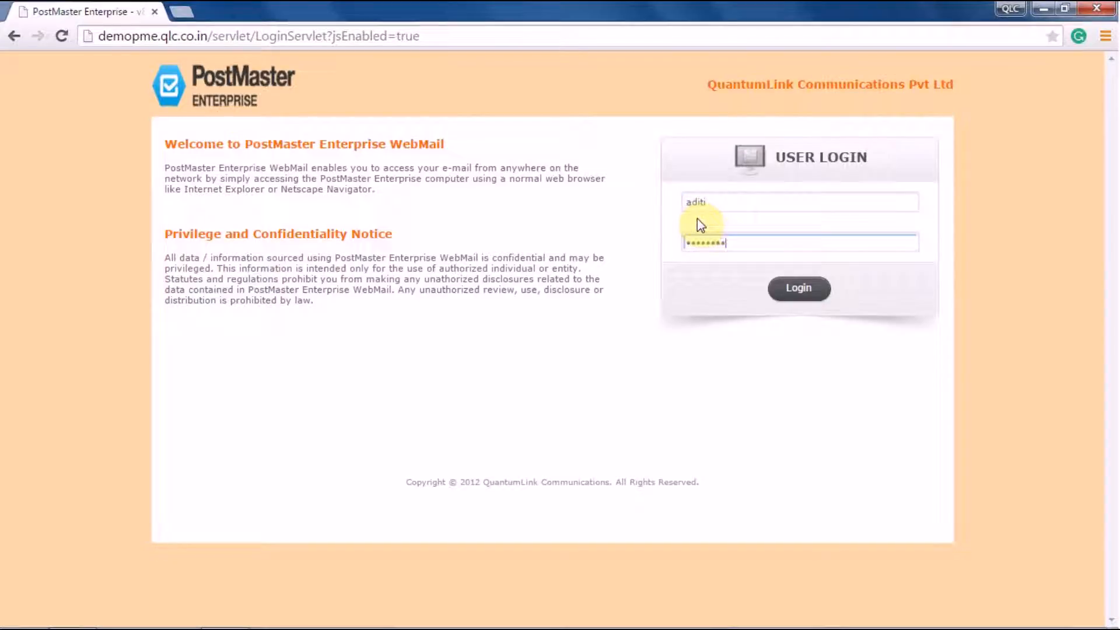
text(*)
click(795, 295)
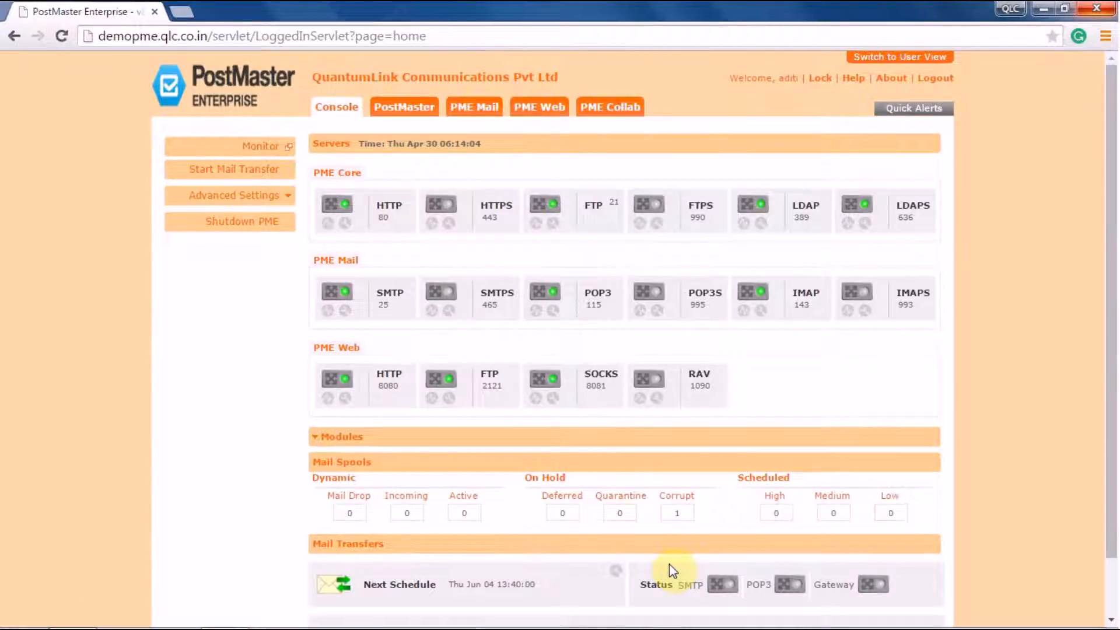
Go to PME Collab > E-Forms > Configure > Documents to list the e-form documents
click(606, 107)
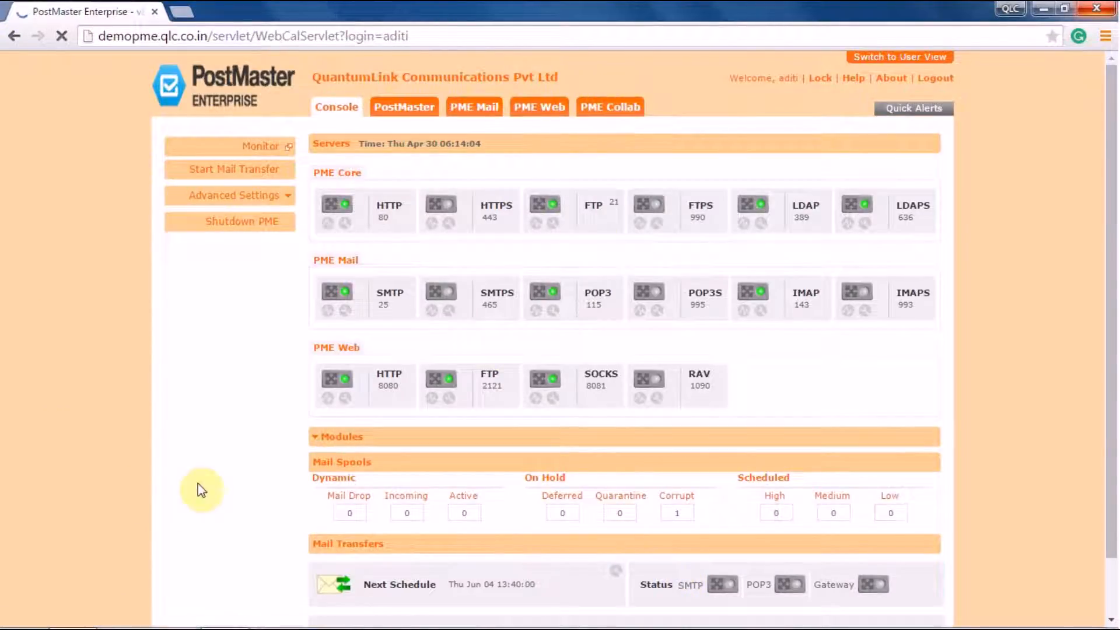
click(250, 233)
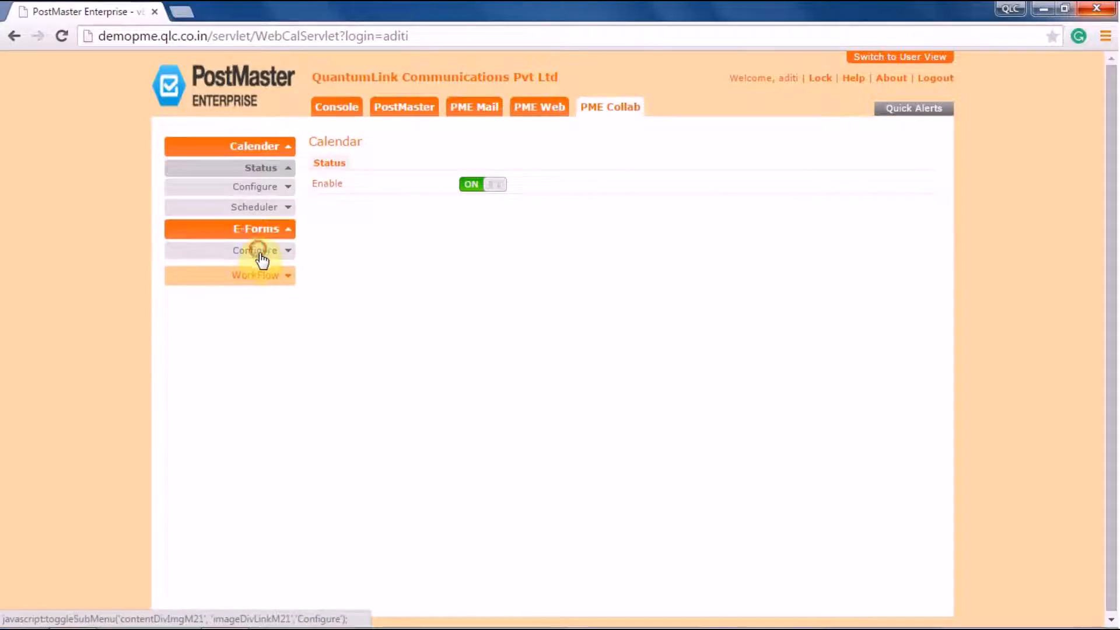
click(260, 257)
click(266, 290)
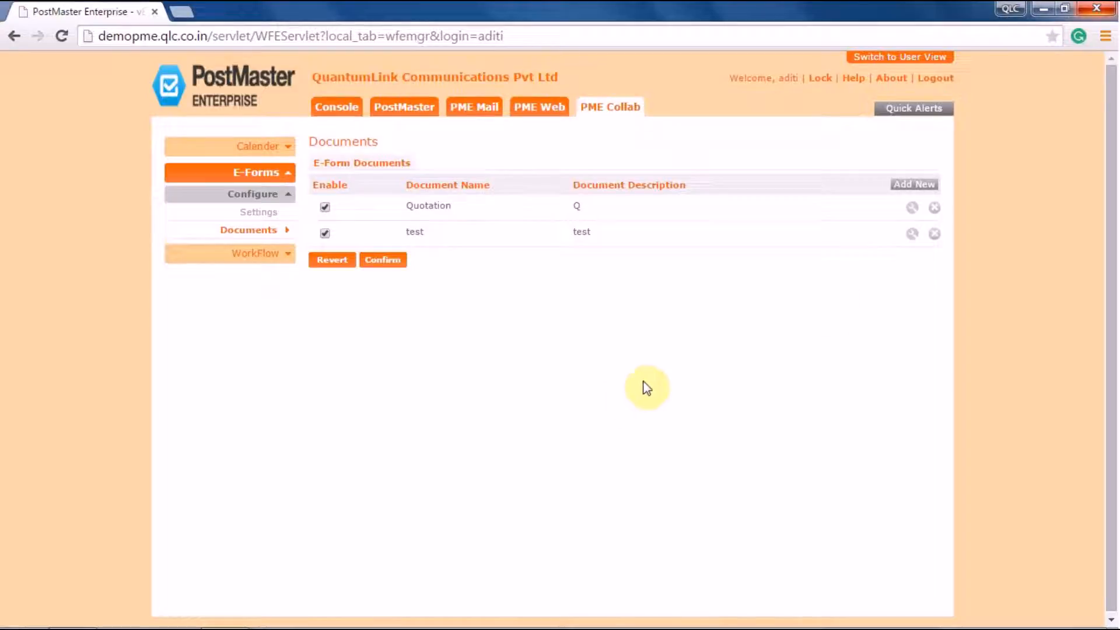
Add a new e-form document with Enable, Send To Reporting Officer, Escalate Enable and Optional CC ticked
click(919, 190)
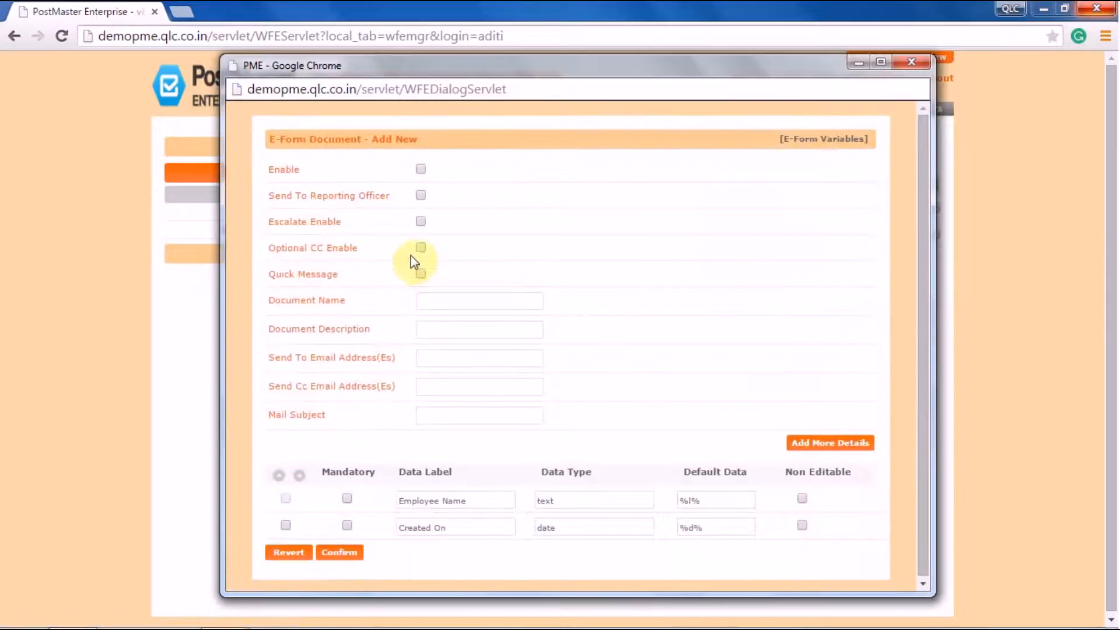
click(421, 170)
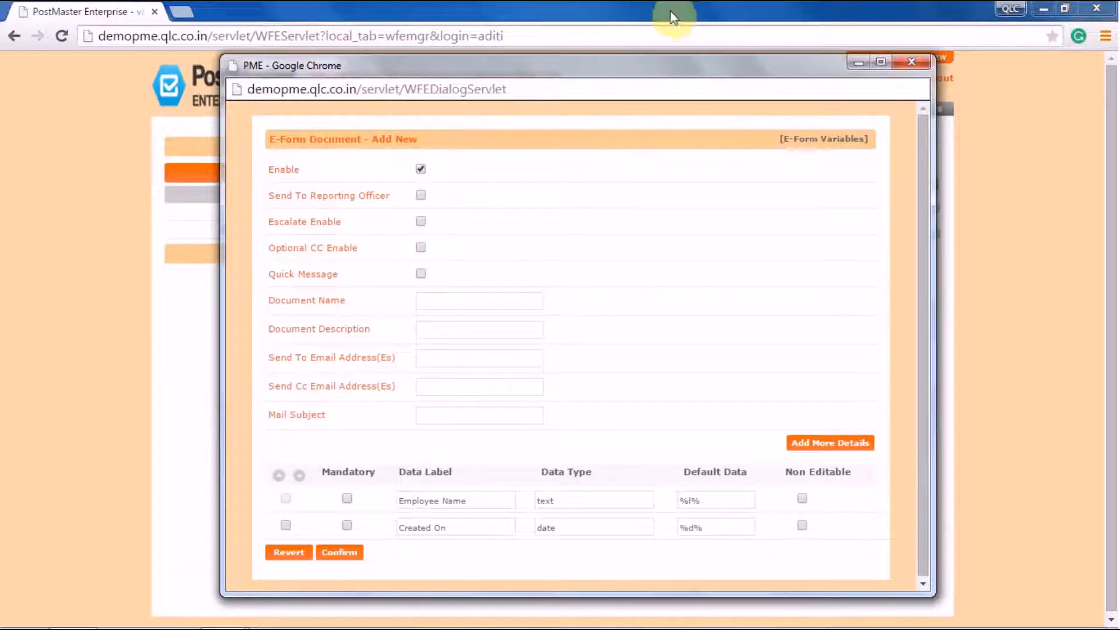
click(421, 196)
click(424, 225)
click(420, 248)
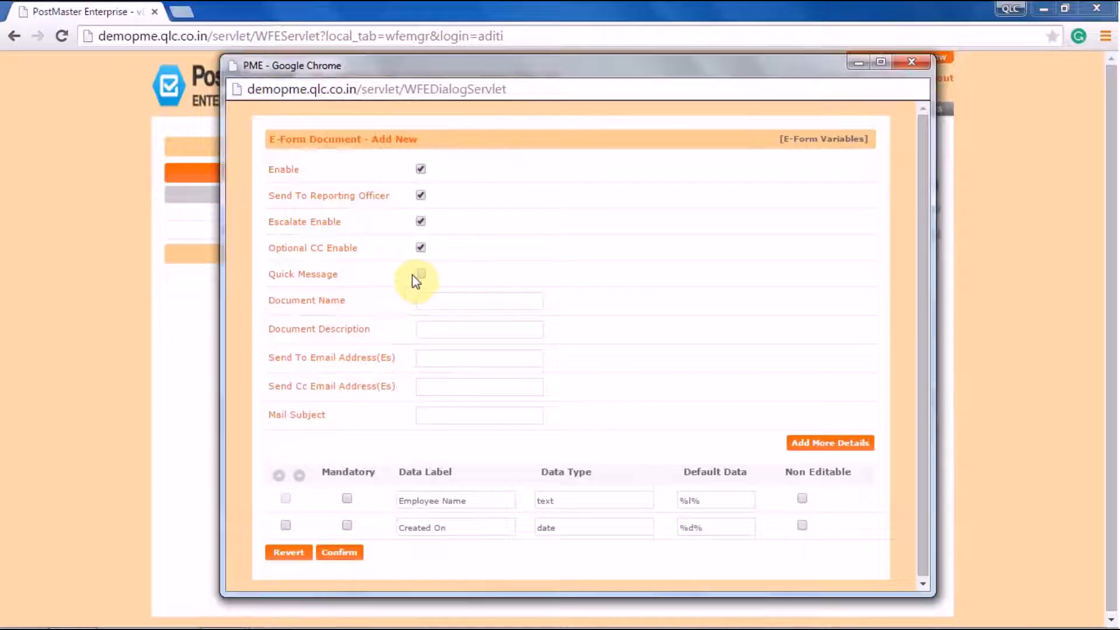
click(437, 304)
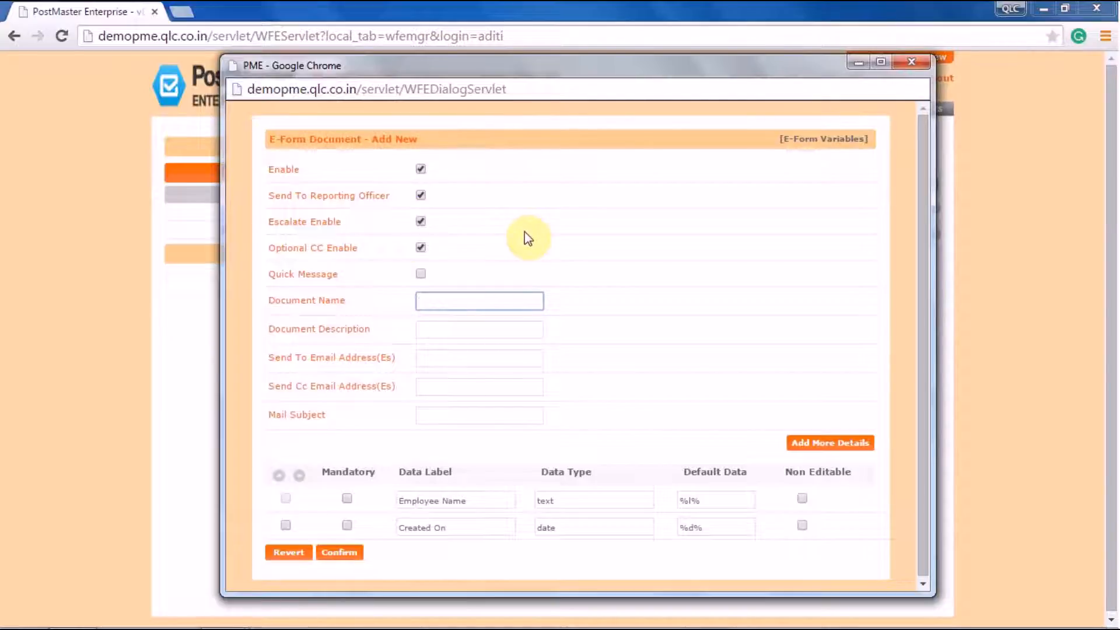
Name the document 'New Lead' with the description 'New Lead Details'
text(New Lead)
click(438, 331)
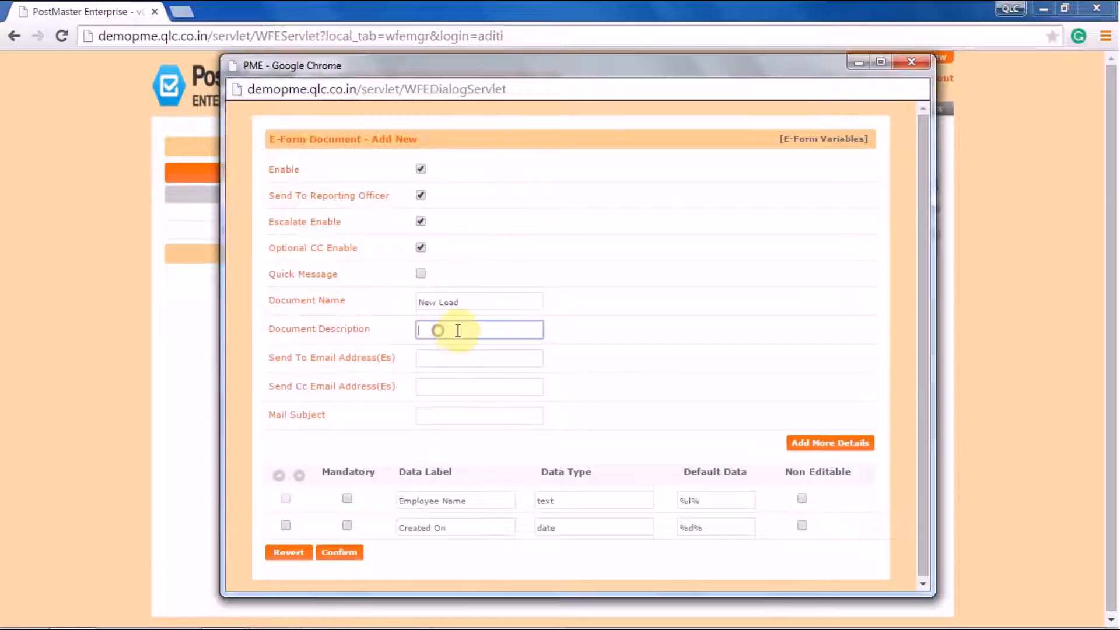
text(New )
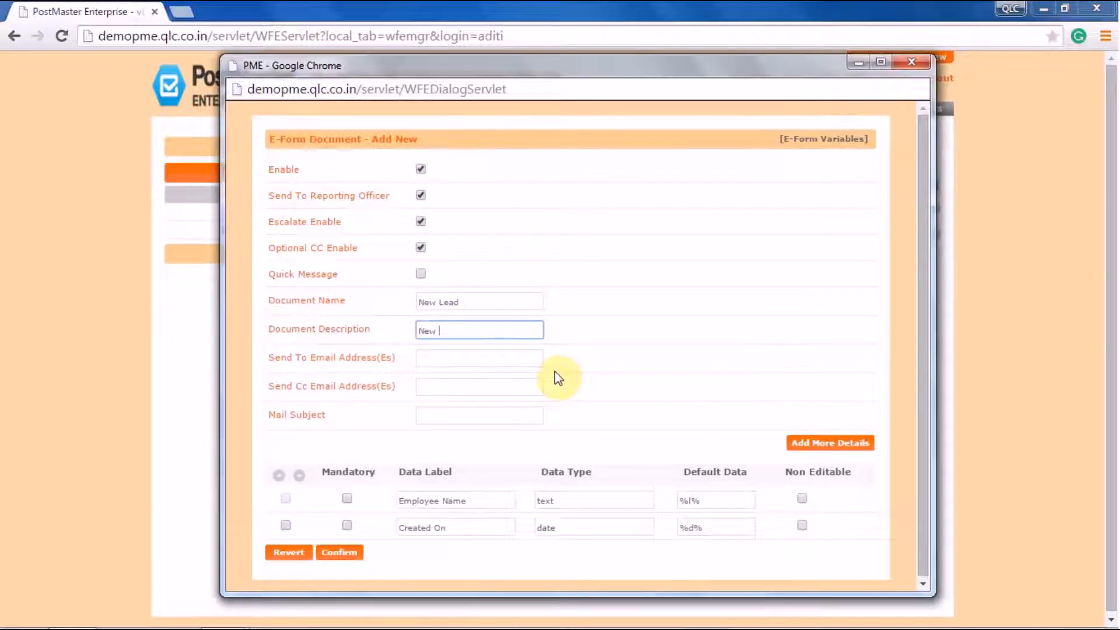
text(Lead Details)
click(444, 356)
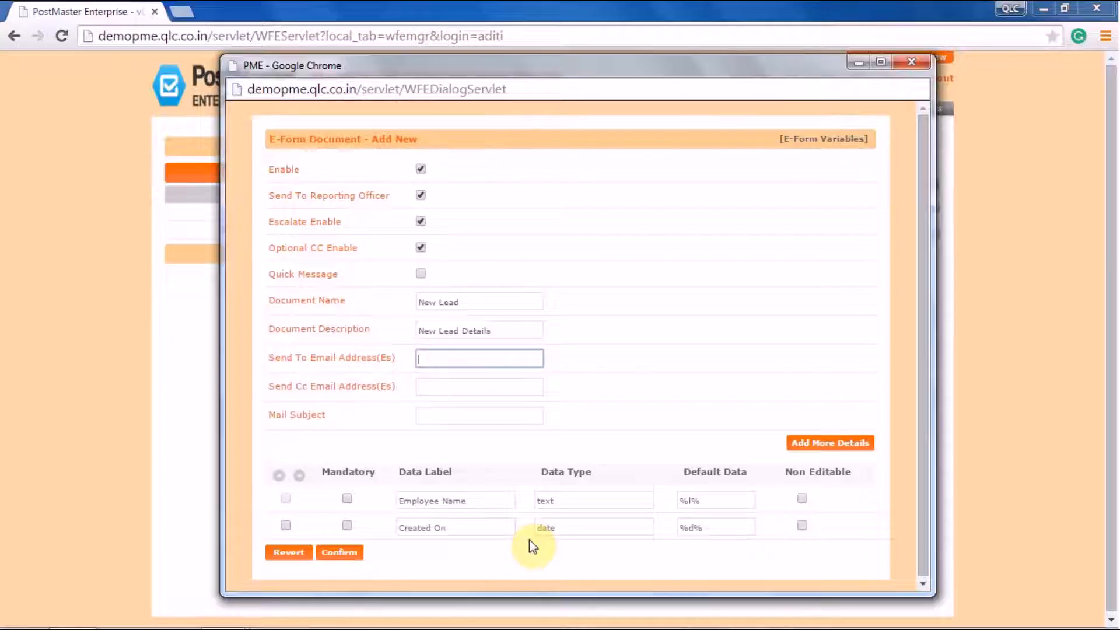
Enter the Send To and Cc e-mail addresses and set the mail subject to 'New Lead'
click(445, 386)
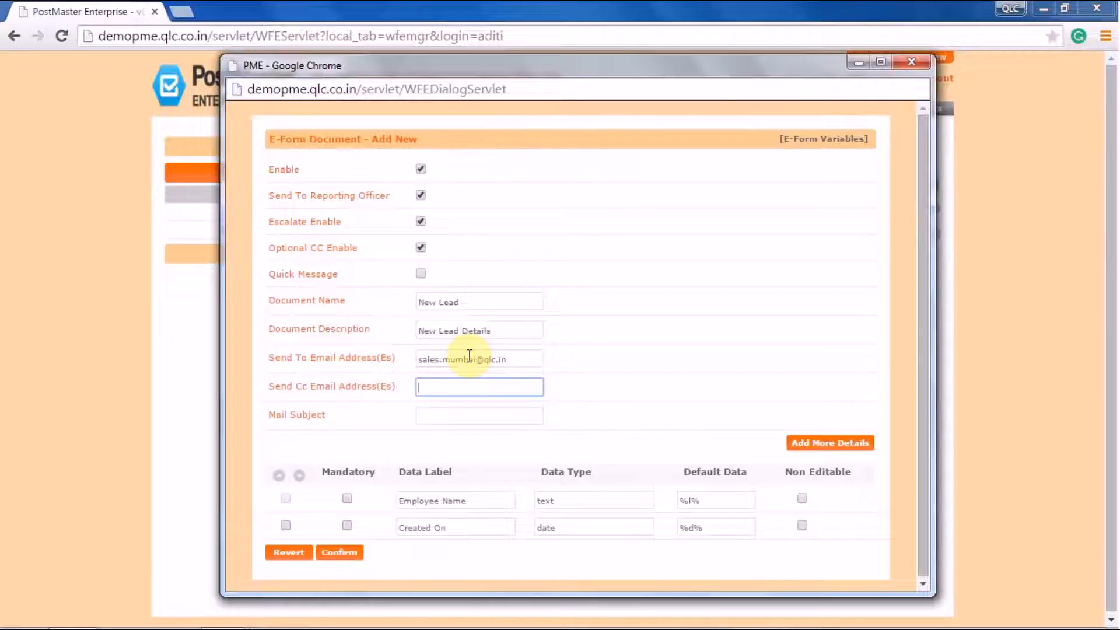
click(485, 414)
text(New )
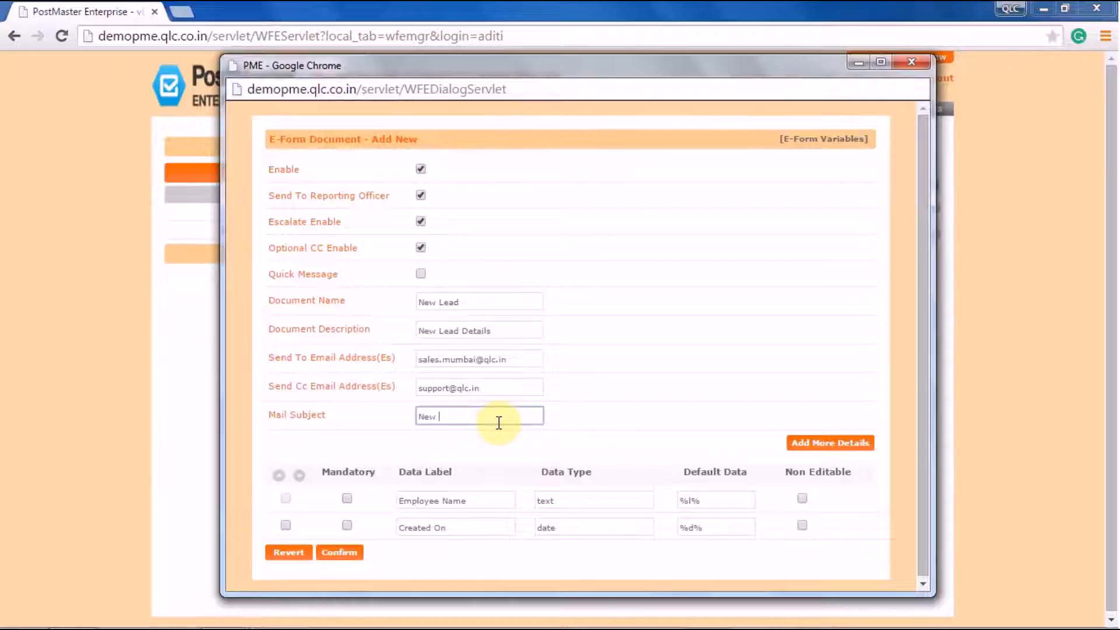
text(Lead)
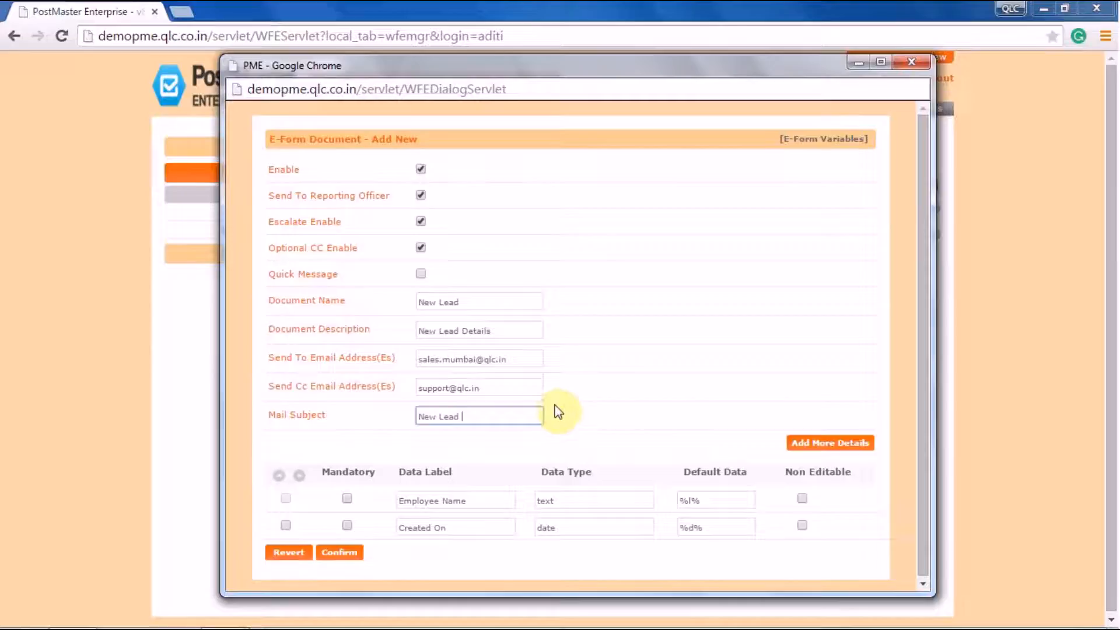
scroll(574, 458, down, 2)
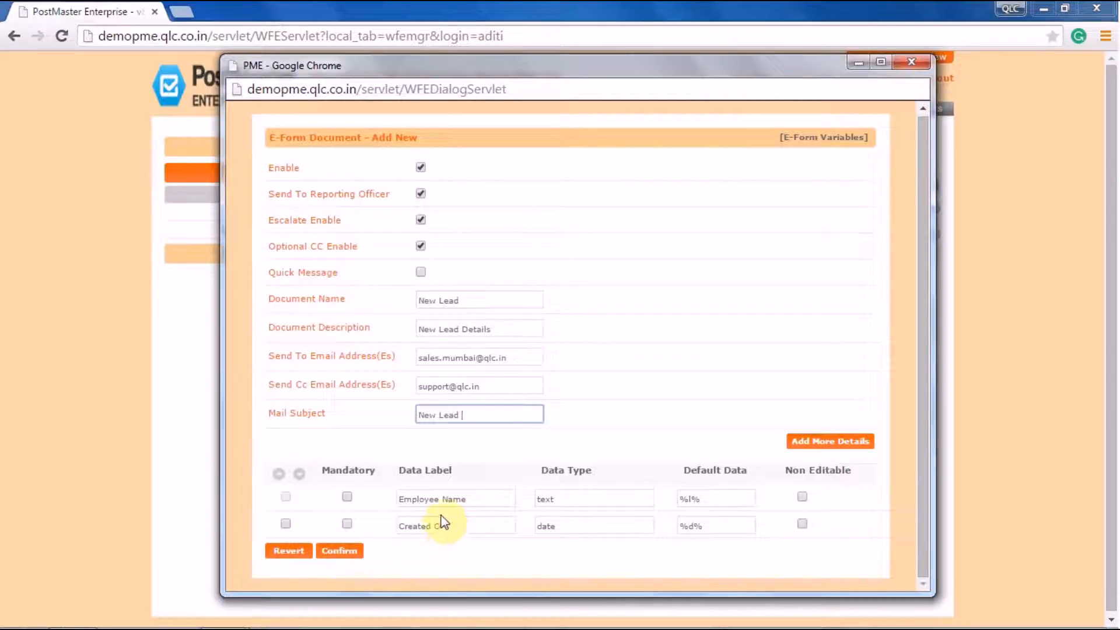
Add a 'Customer Name' custom field with the text data type
click(835, 442)
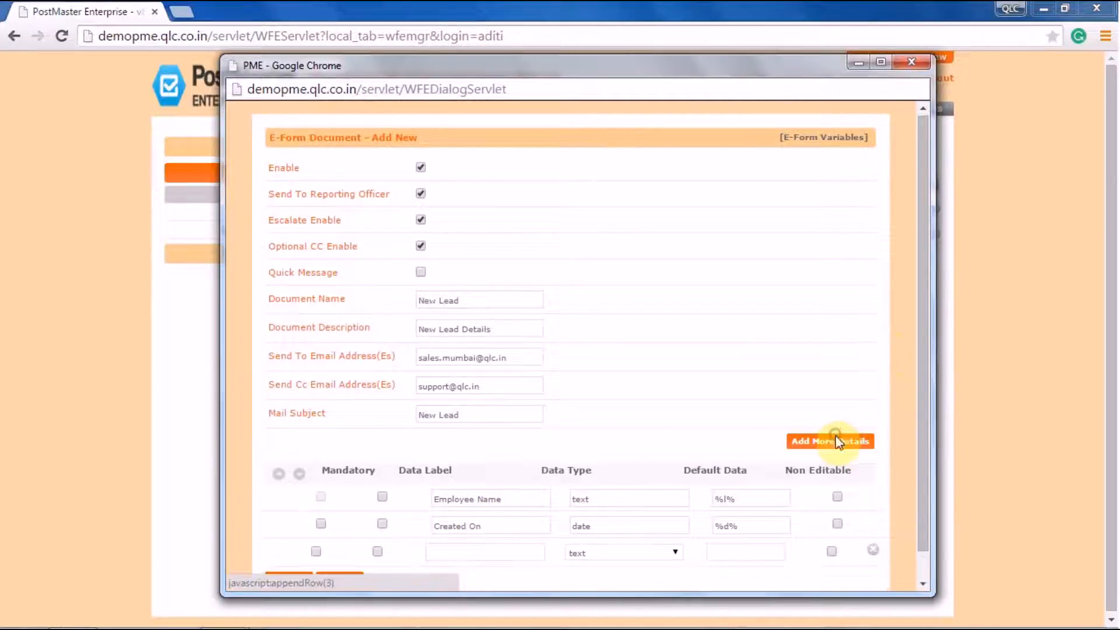
scroll(929, 571, down, 1)
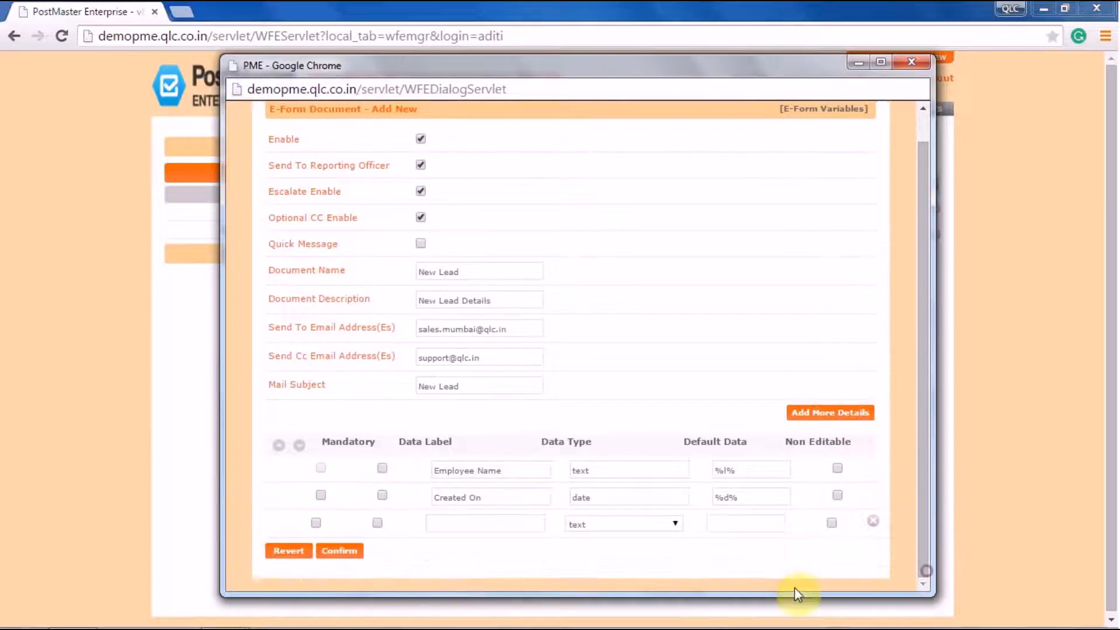
click(450, 525)
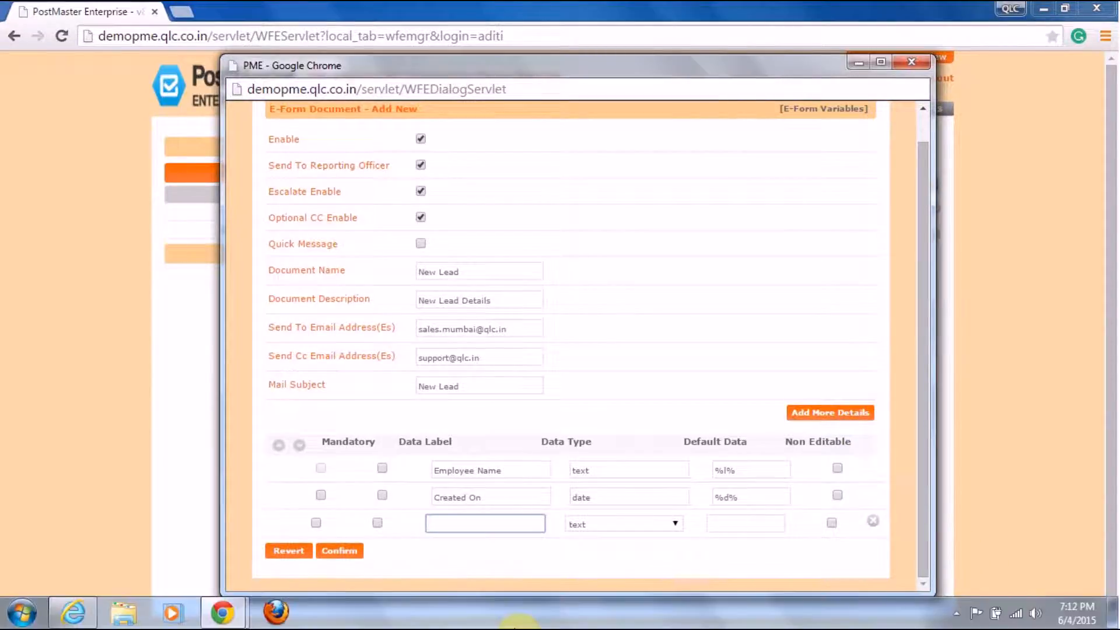
text(customer Name)
key(Left)
key(Left)
key(Left)
key(Left)
key(Left)
key(Left)
key(Left)
key(Left)
key(Left)
key(Left)
key(Left)
key(Left)
key(BackSpace)
text(C)
click(595, 525)
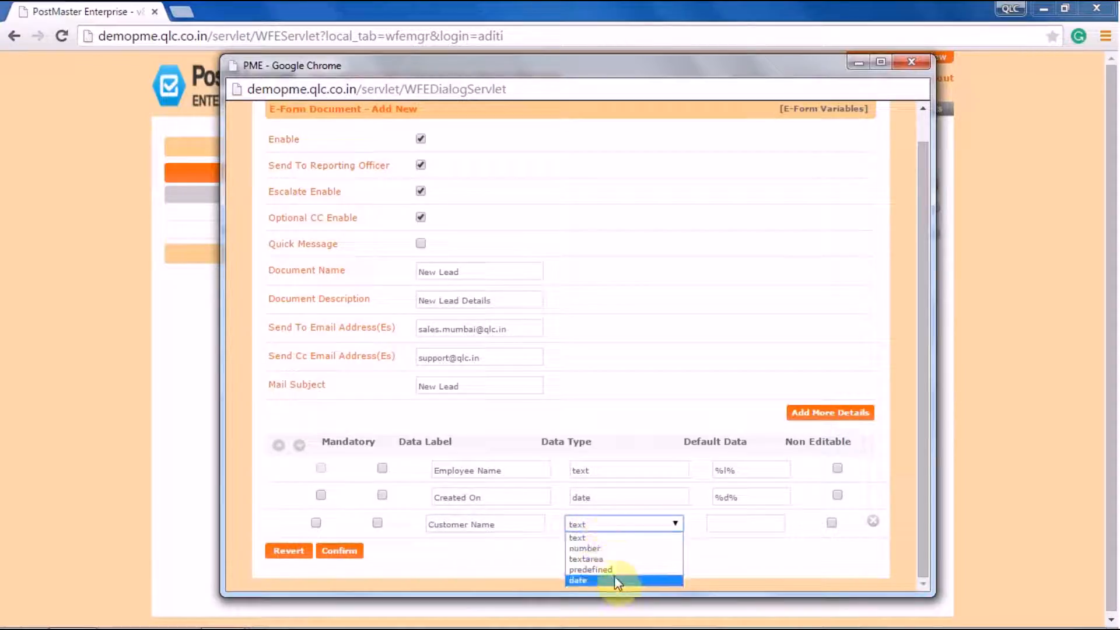
click(593, 538)
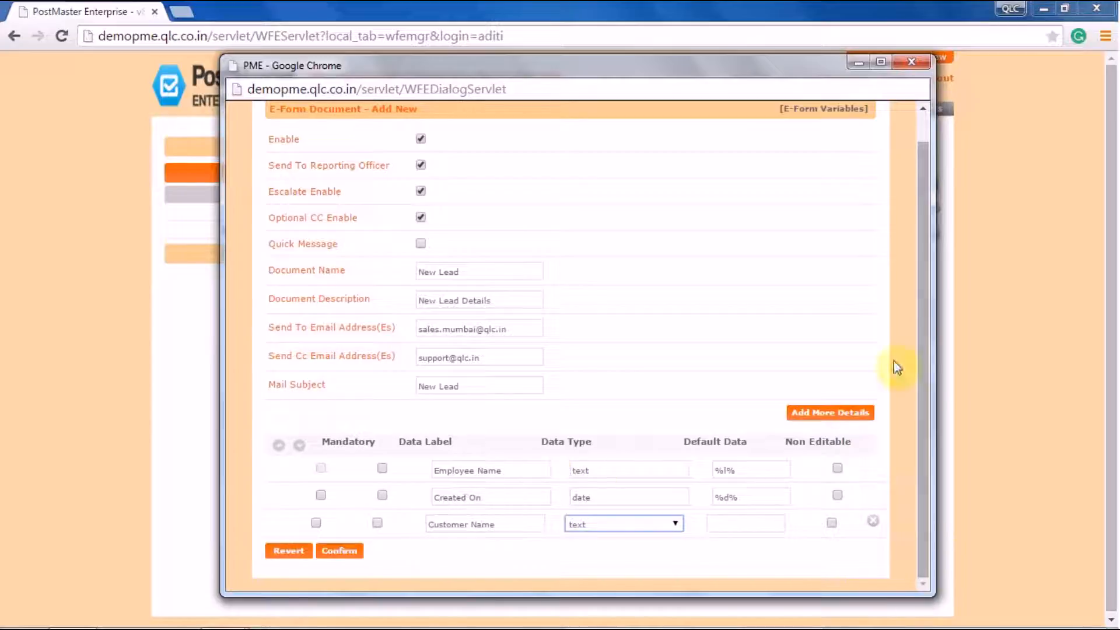
Add a 'Location' custom field in a new row
click(823, 420)
click(458, 548)
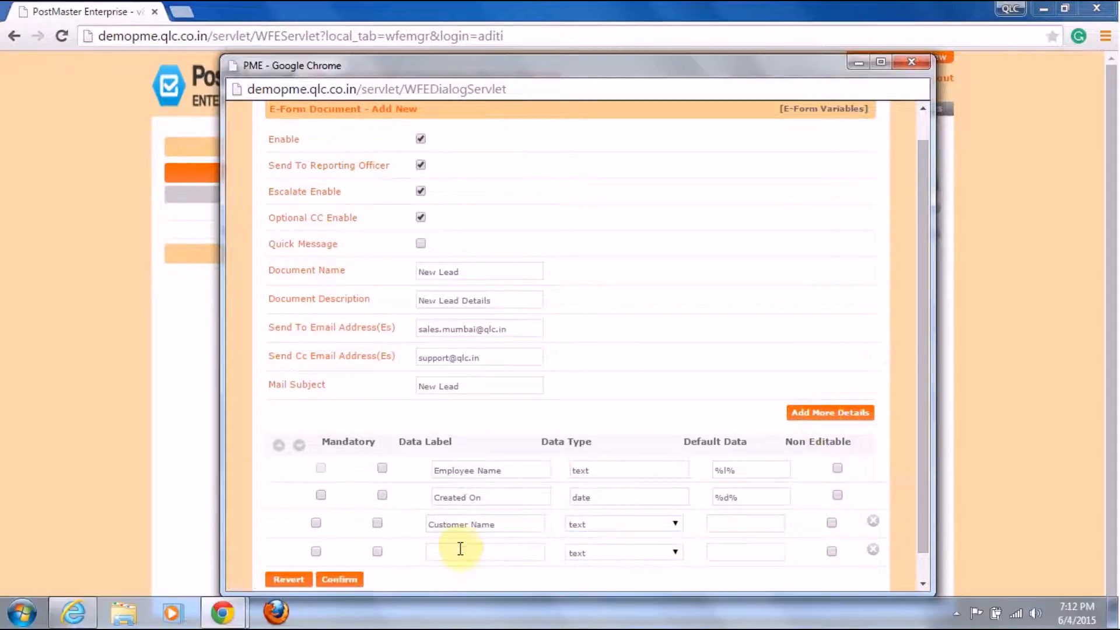
mouse_move(465, 629)
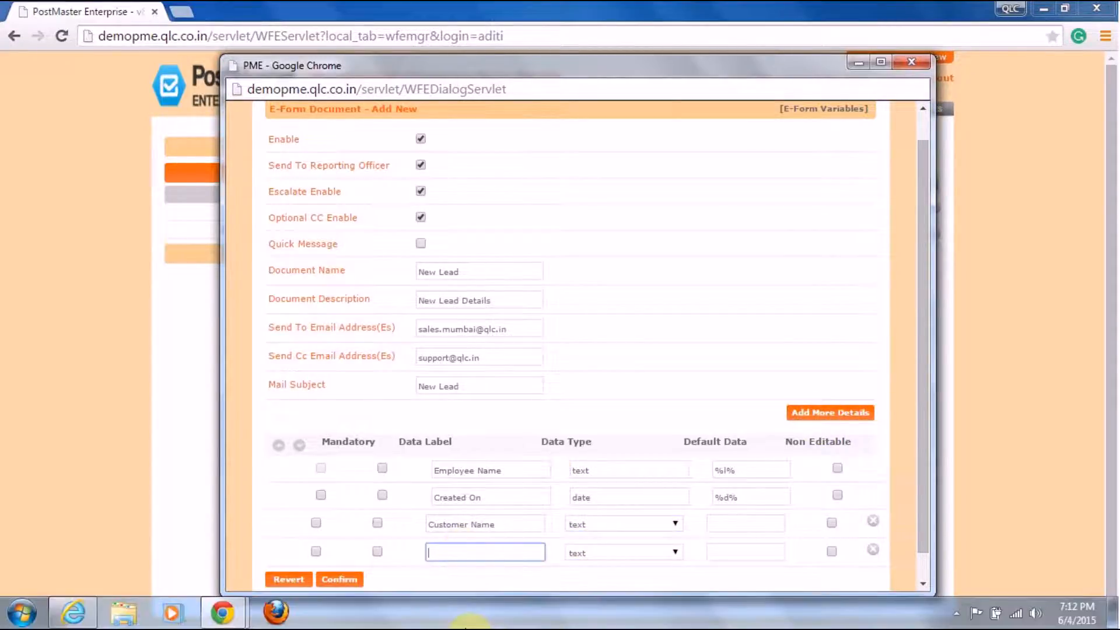
text(Location)
Add a 'Contact Details' field with the number data type, then append another empty row
click(825, 415)
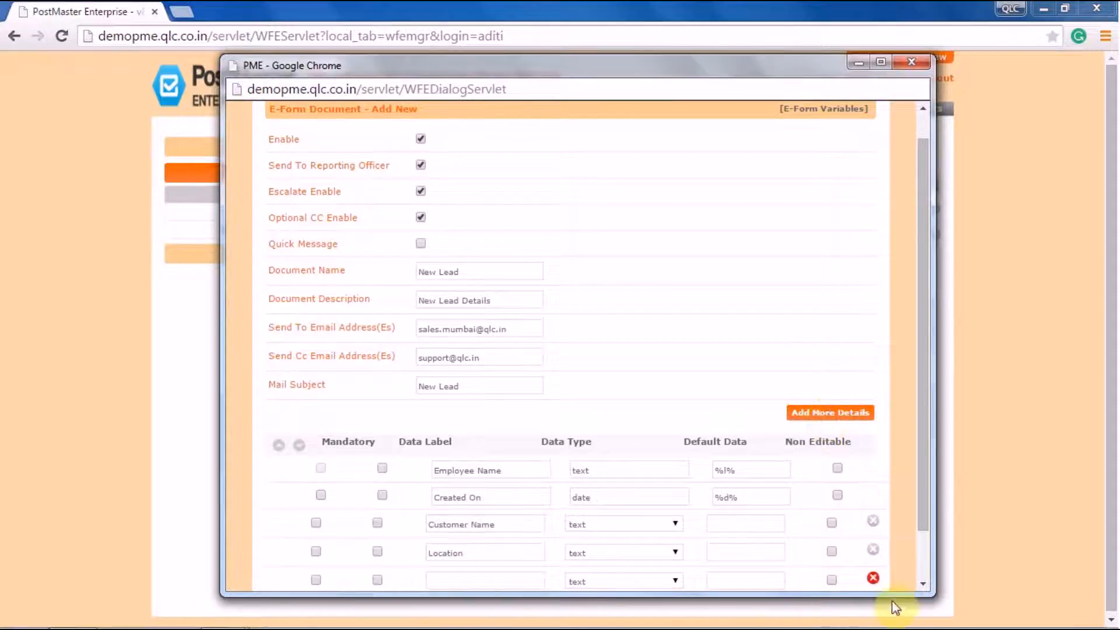
click(922, 567)
click(441, 524)
text(Contact Details)
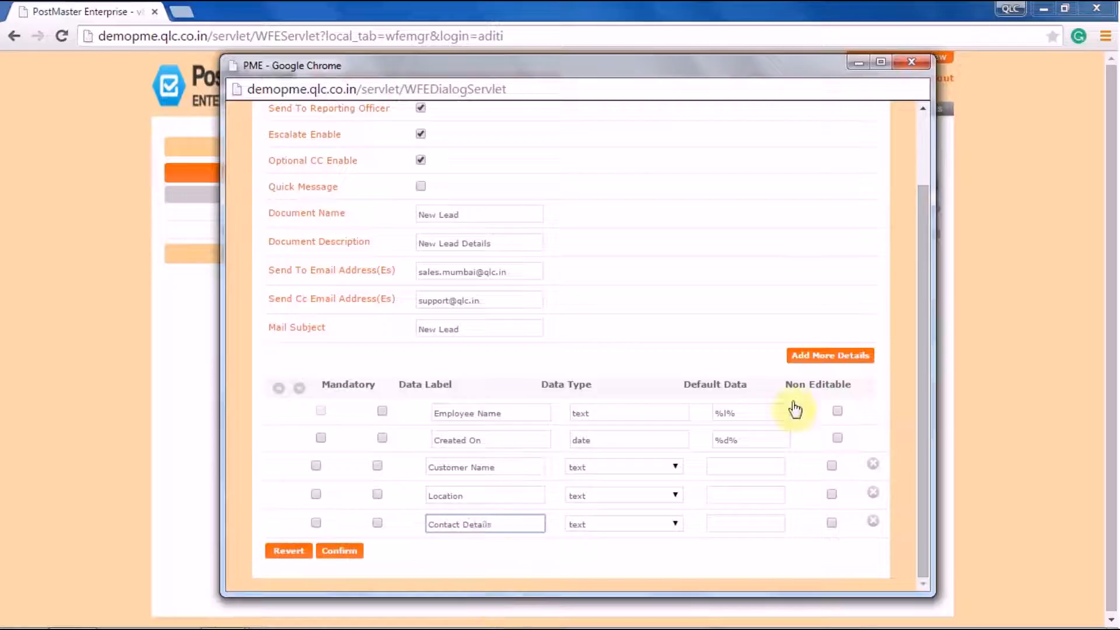
click(582, 527)
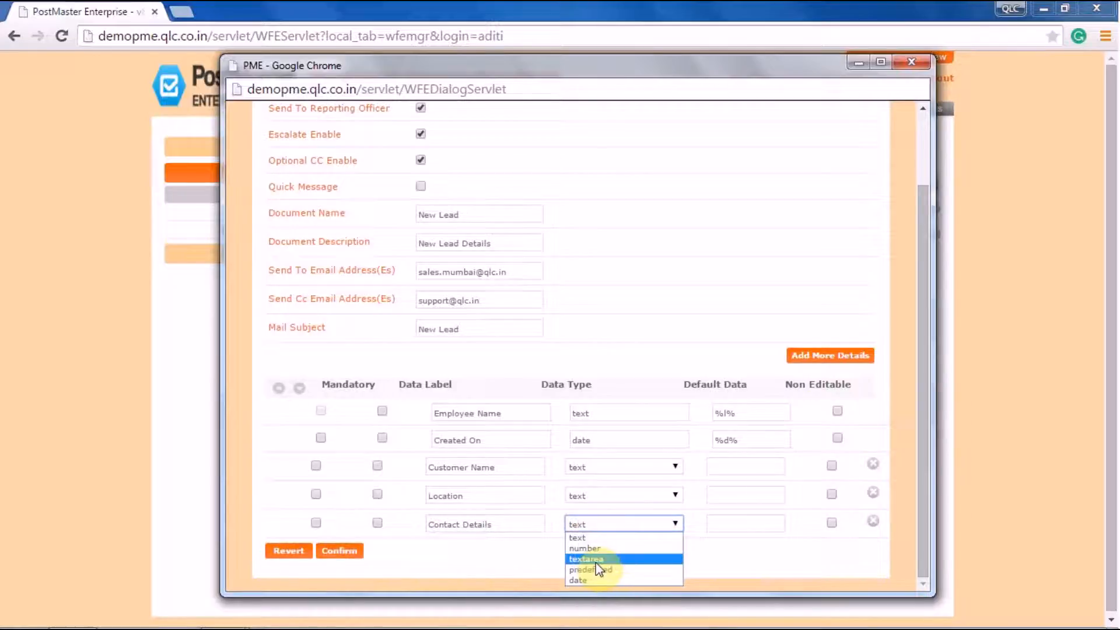
click(594, 549)
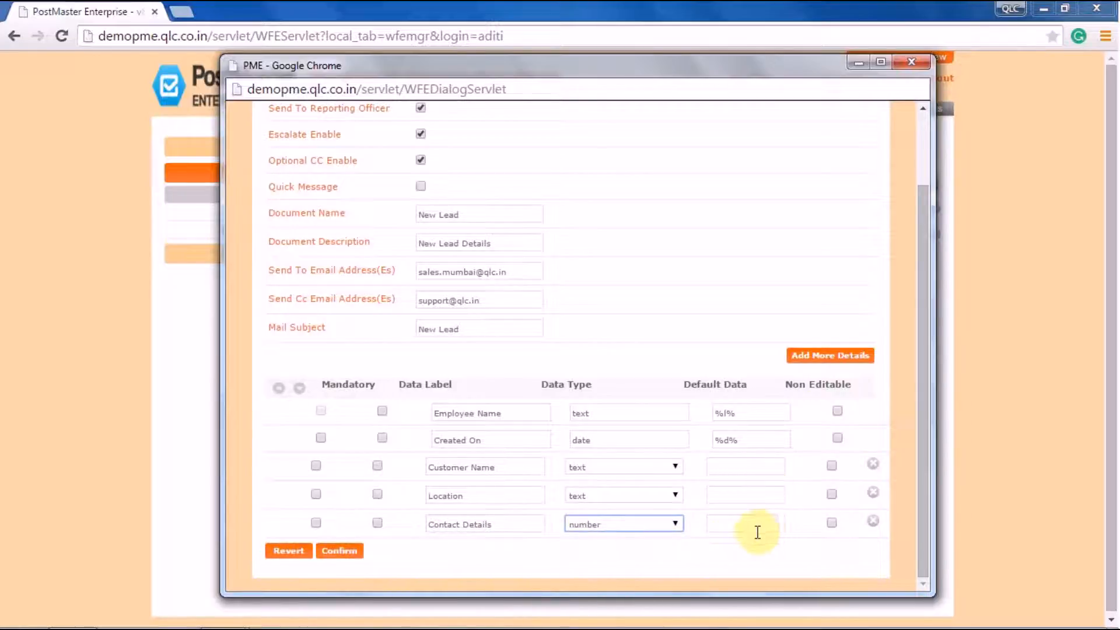
click(821, 361)
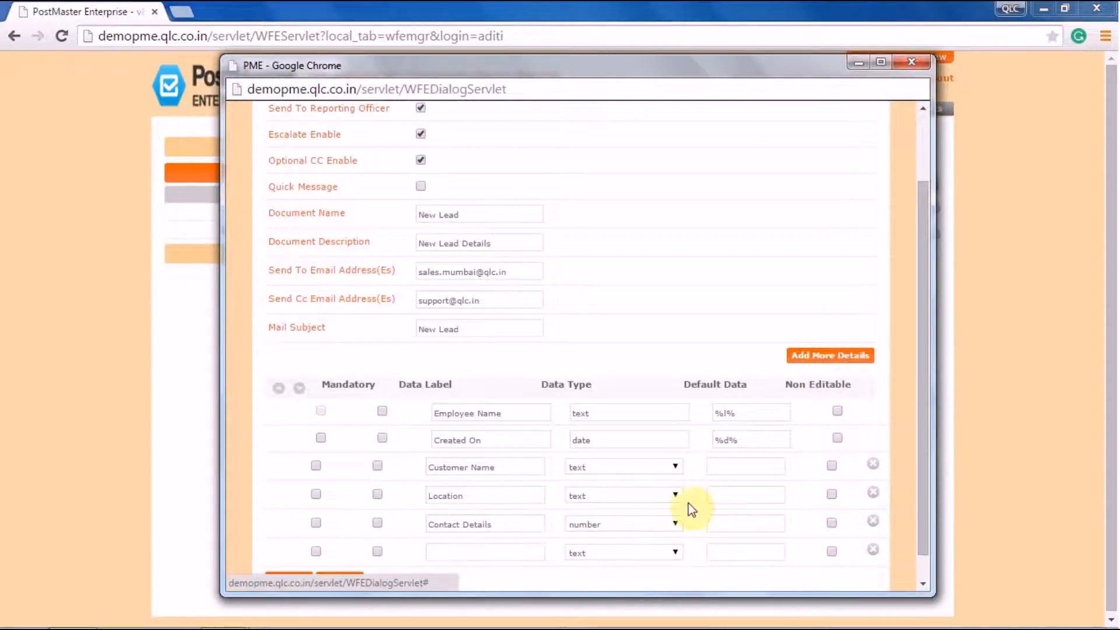
click(926, 572)
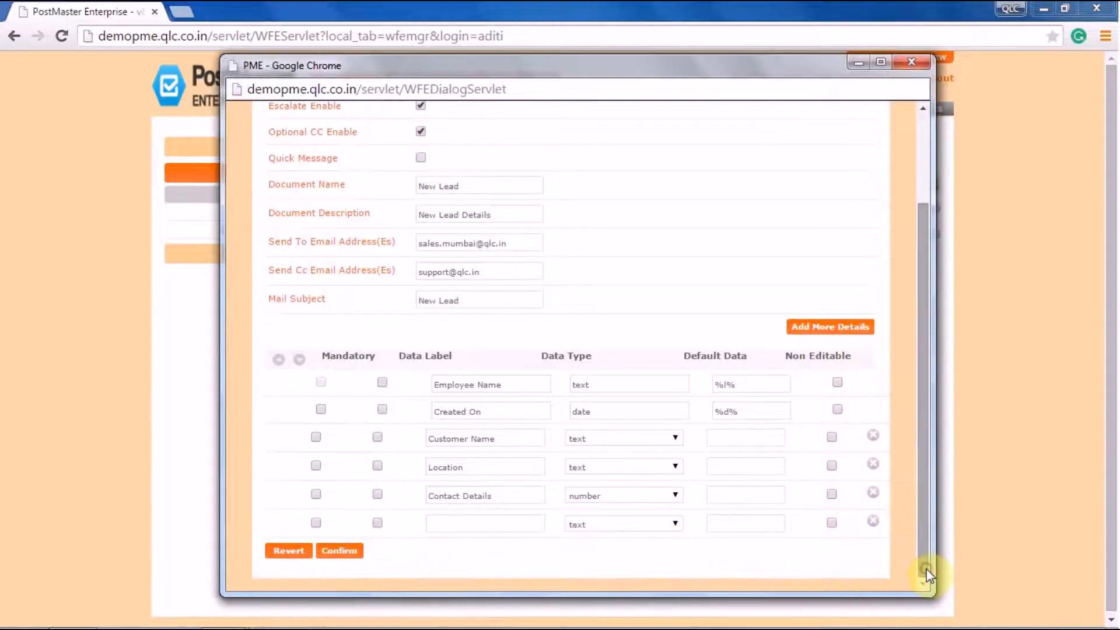
Add a predefined 'Product/ Service' field with default data 'ProductA,Product B'
click(463, 520)
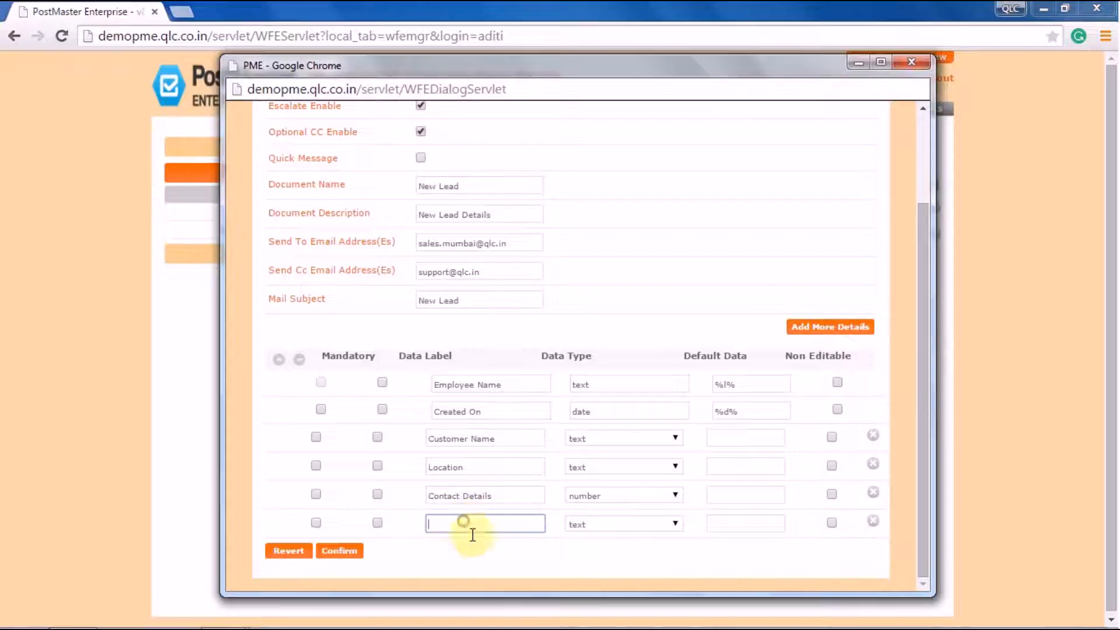
text(Produ)
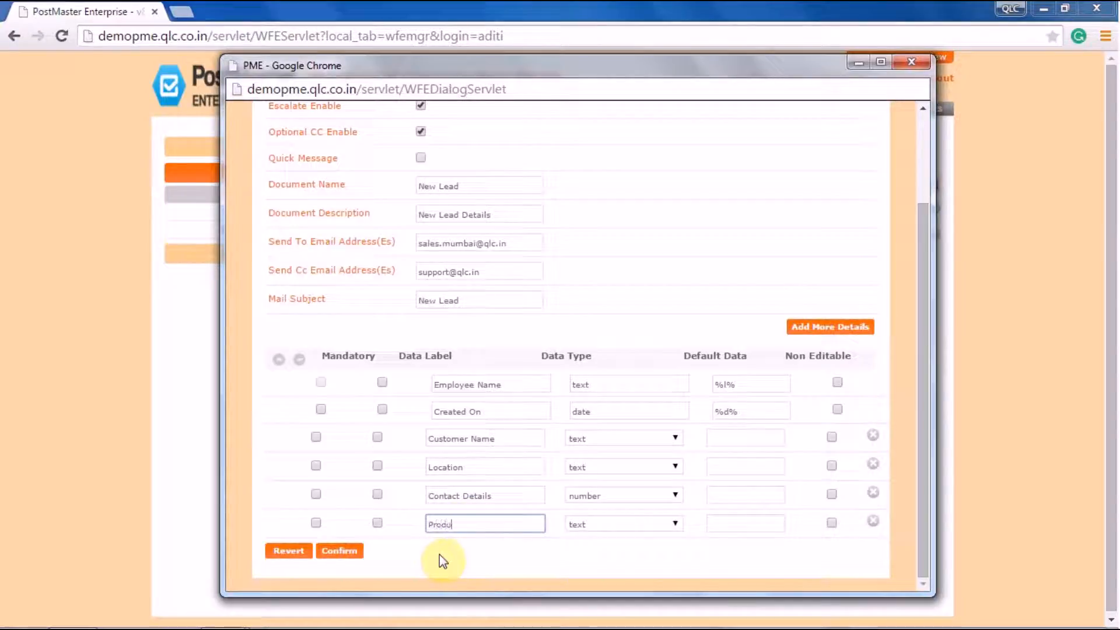
text(ct/ Service)
click(622, 524)
click(622, 569)
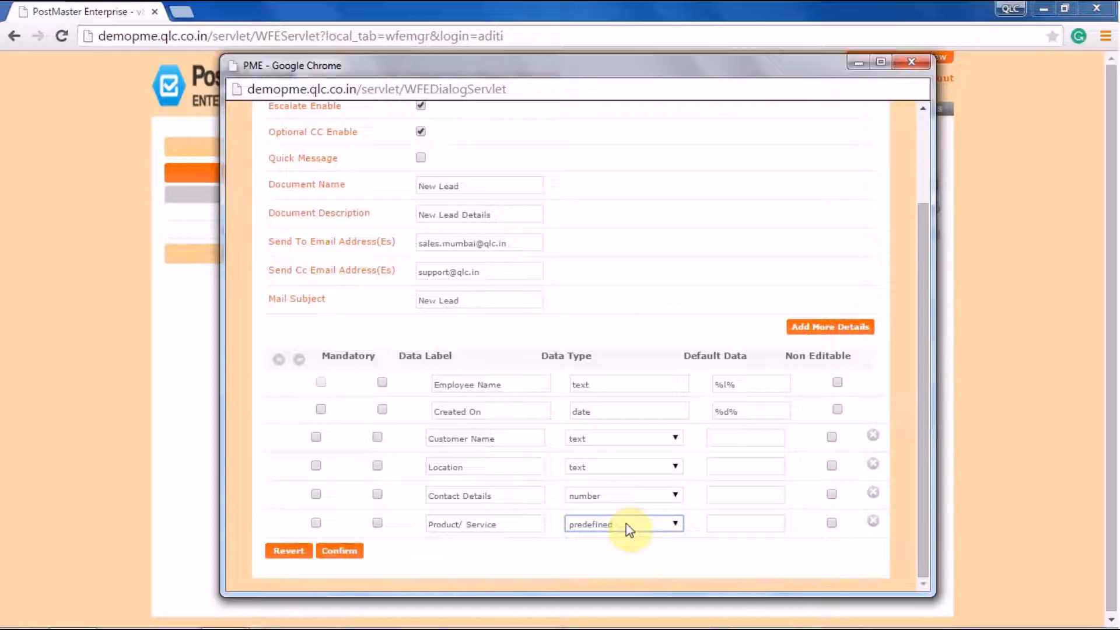
click(722, 522)
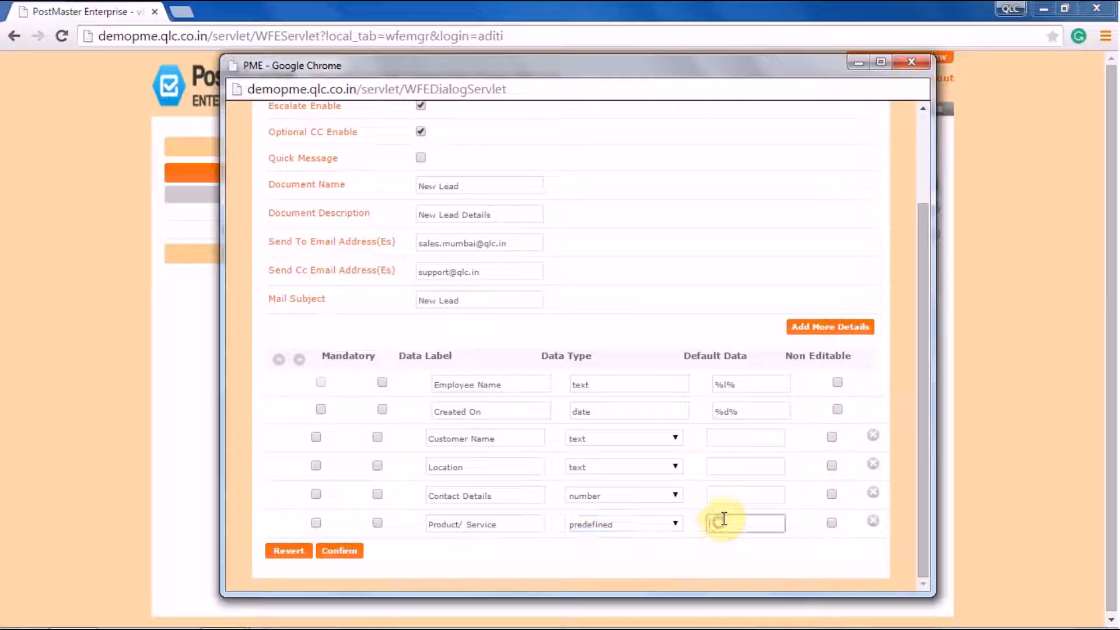
text(Product)
text(A,)
text(Product)
text( B)
Add a 'Comments' field with the text data type
click(832, 327)
click(923, 584)
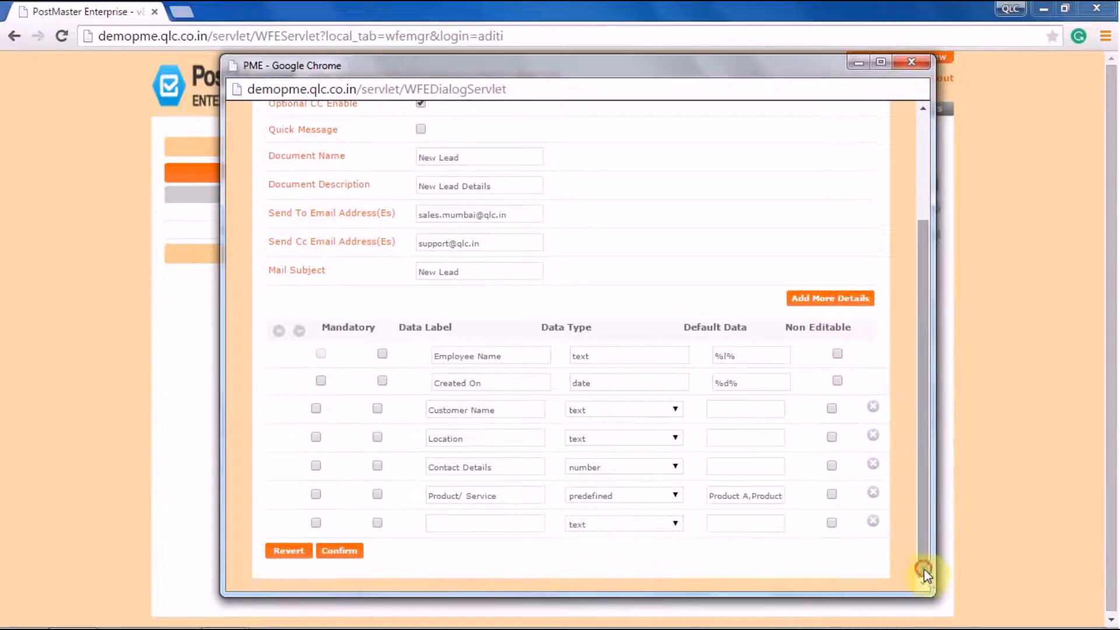
click(457, 530)
text(Comments)
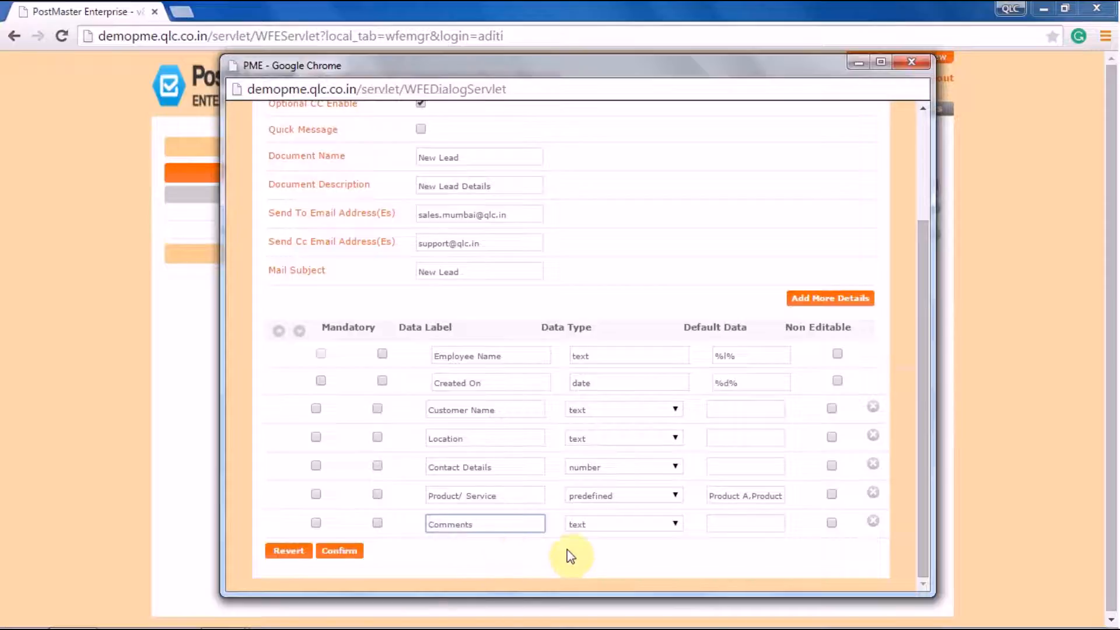
click(585, 523)
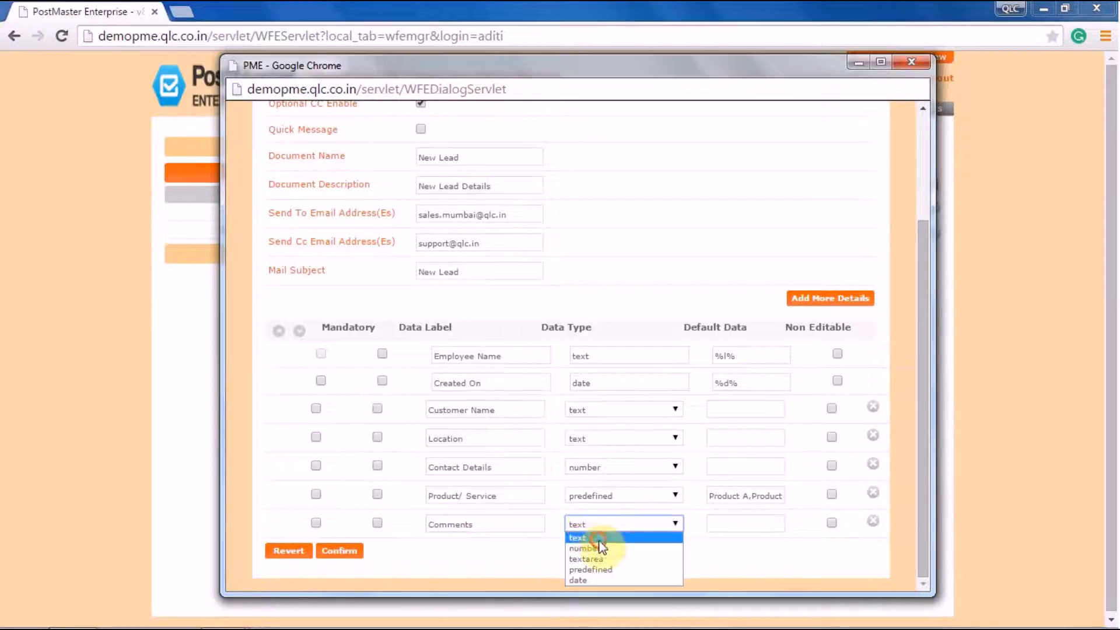
click(595, 537)
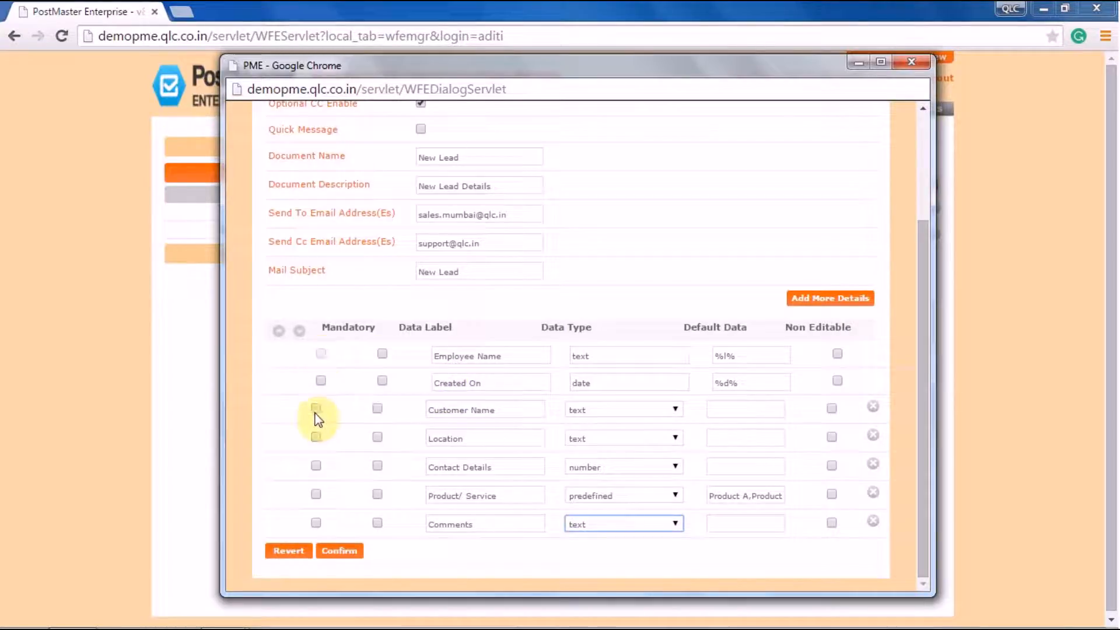
Make Employee Name non-editable and mark the Customer Name through Product/ Service rows
click(837, 355)
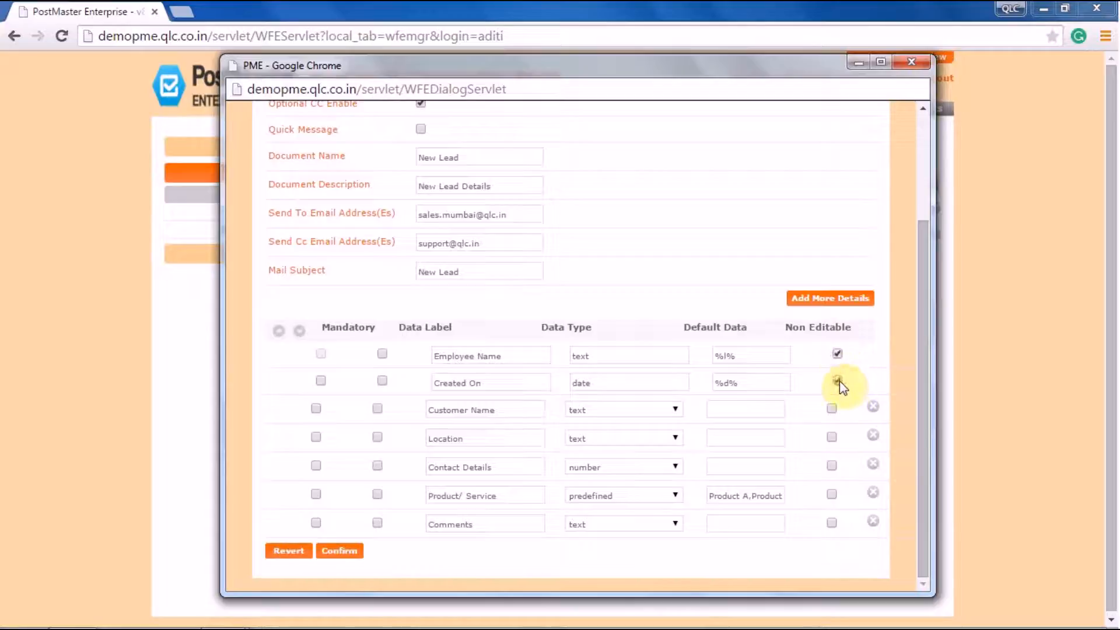
click(316, 437)
click(316, 467)
click(316, 494)
click(317, 523)
Make Customer Name mandatory, move the marked rows above Created On, and save the form
click(378, 409)
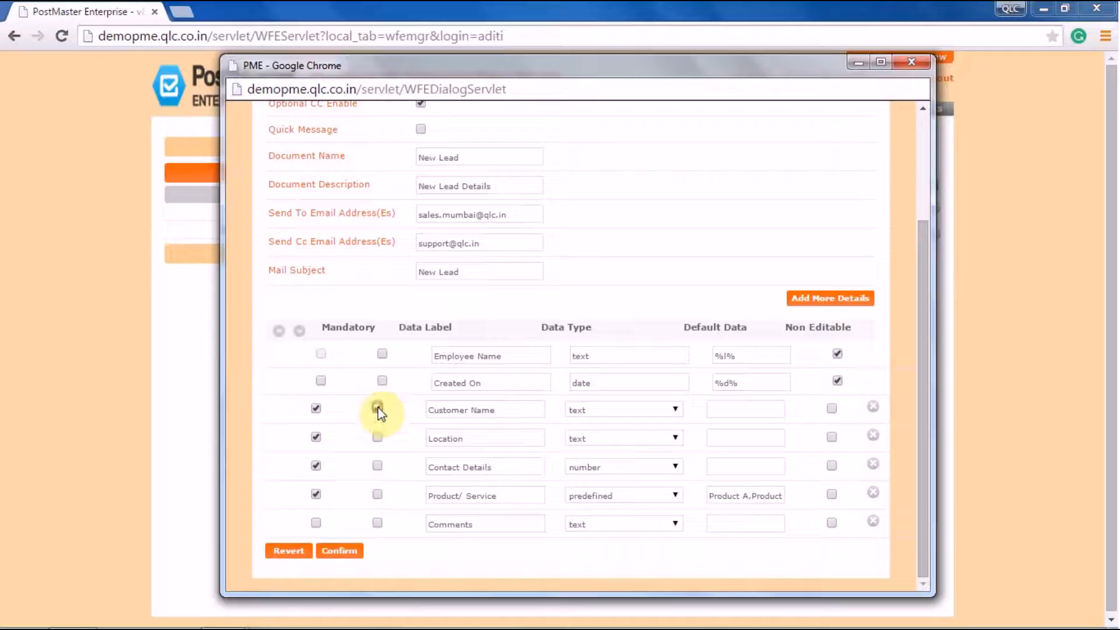
click(279, 333)
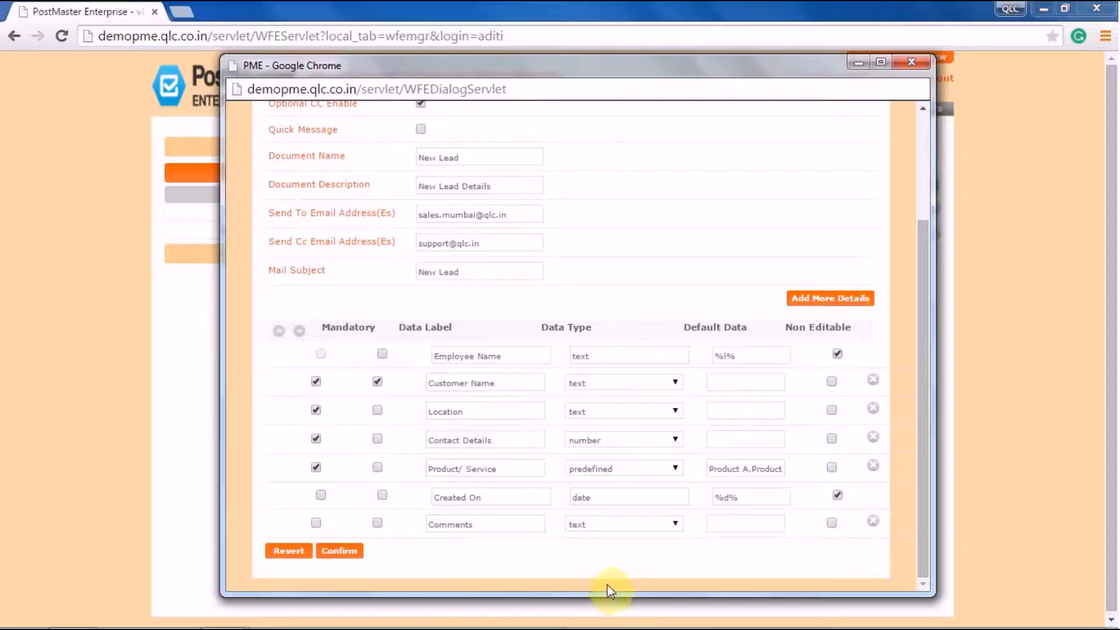
click(352, 561)
click(438, 368)
Save the document settings, reopen New Lead and copy the %d% variable from E-Form Variables
click(376, 285)
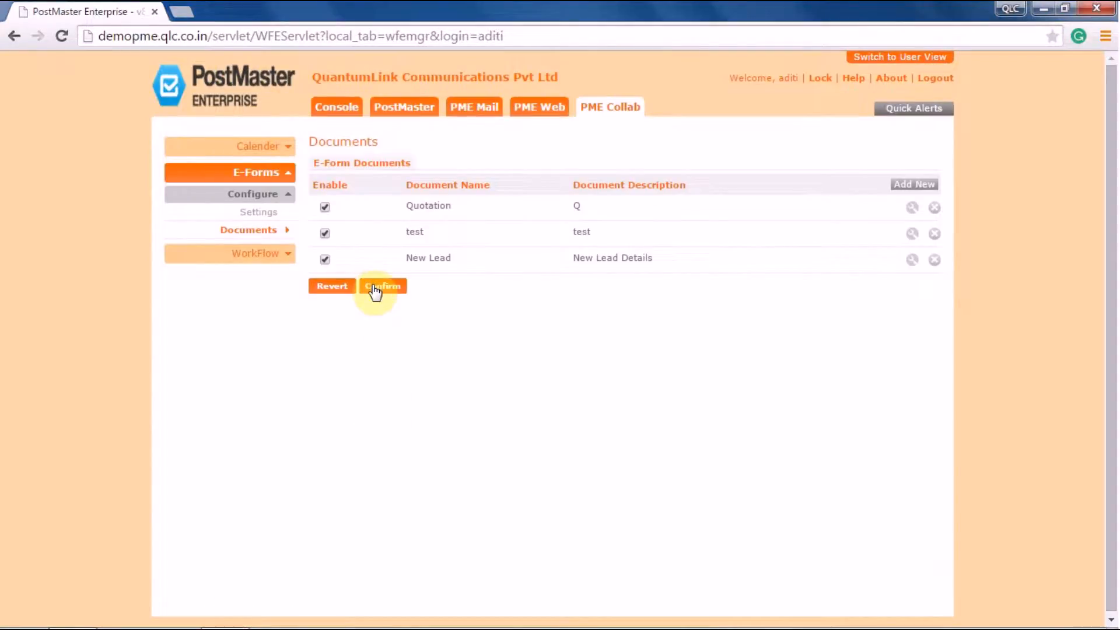
click(420, 367)
click(912, 261)
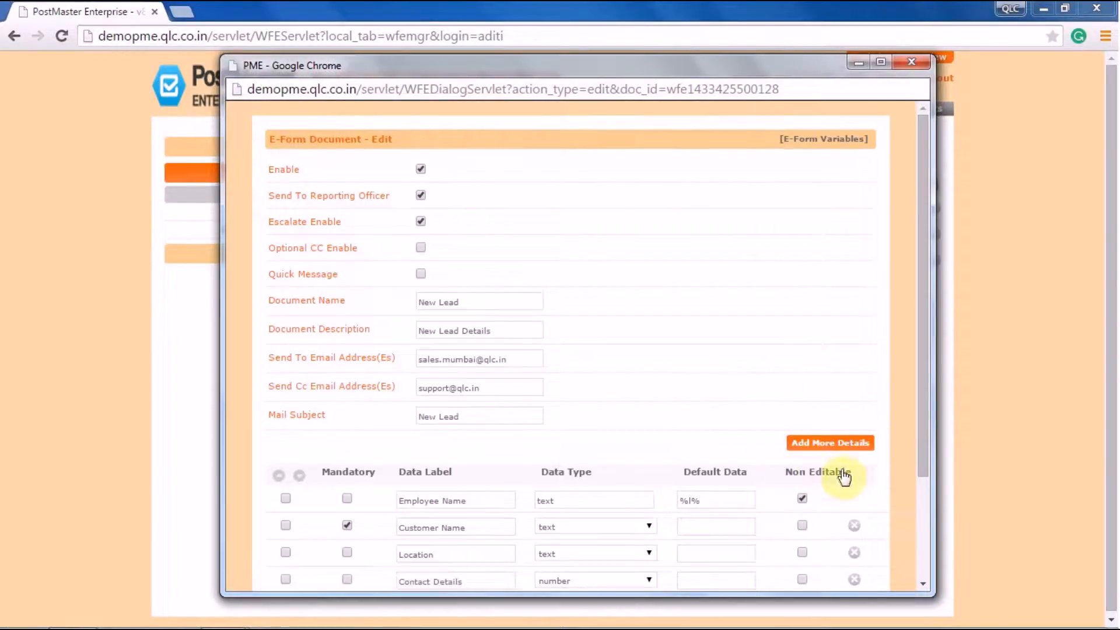
click(814, 140)
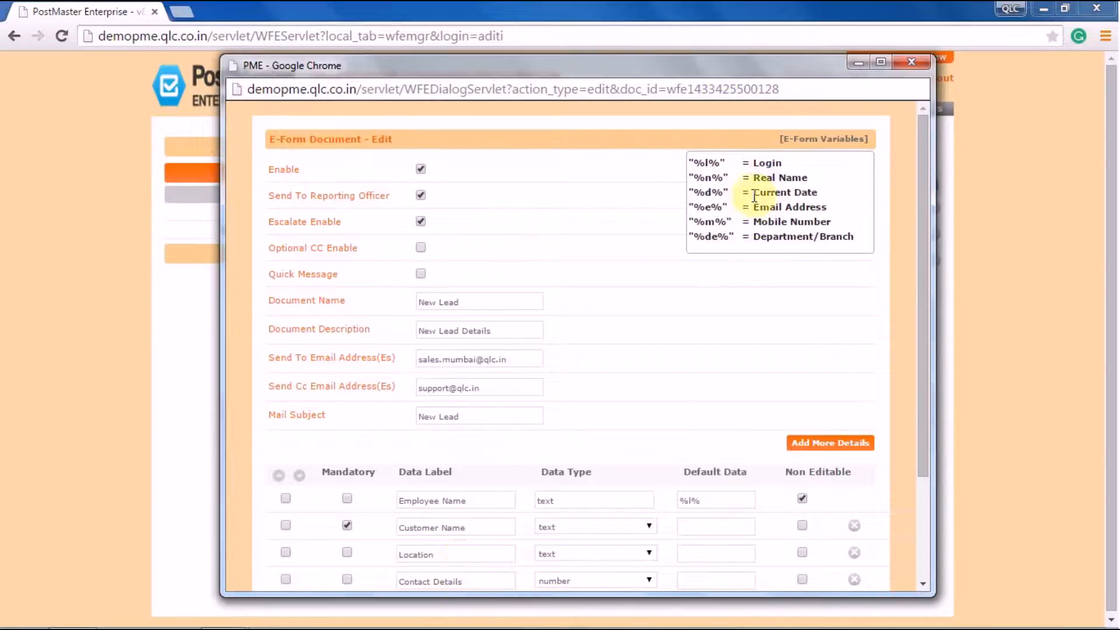
drag(729, 193, 690, 194)
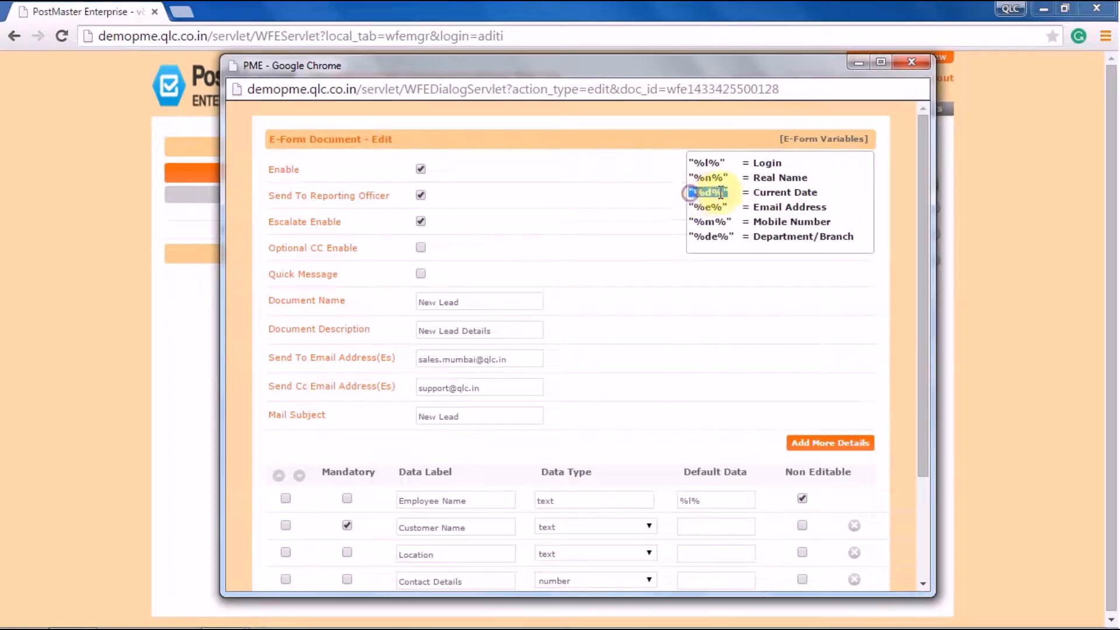
right_click(708, 192)
click(728, 205)
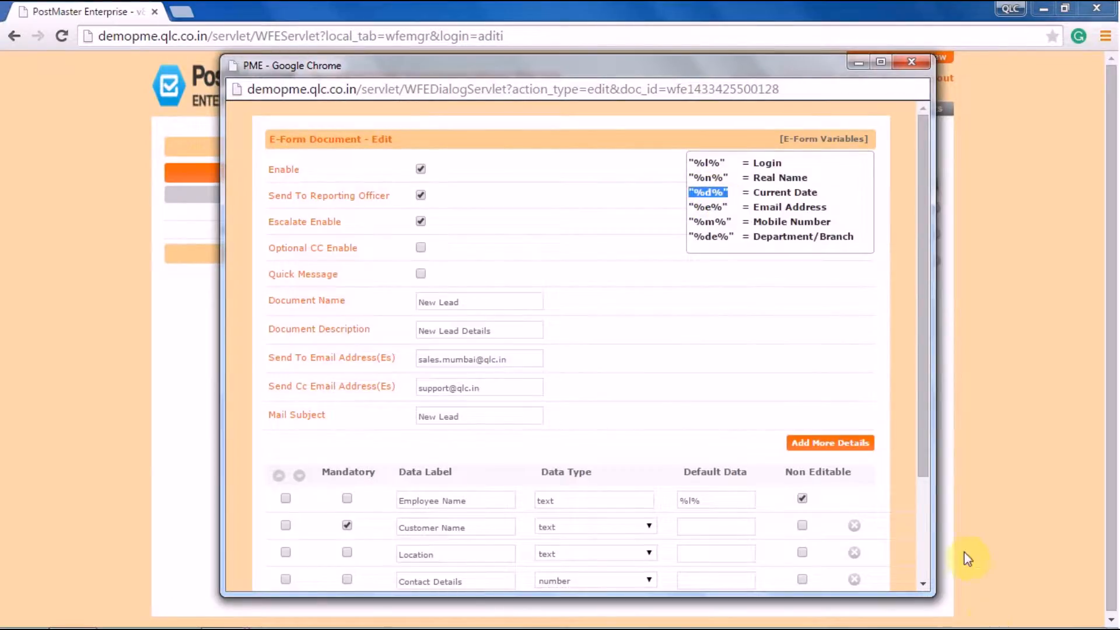
Set Created On's default to %d% (Current Date) and save the form and settings
drag(929, 470, 920, 569)
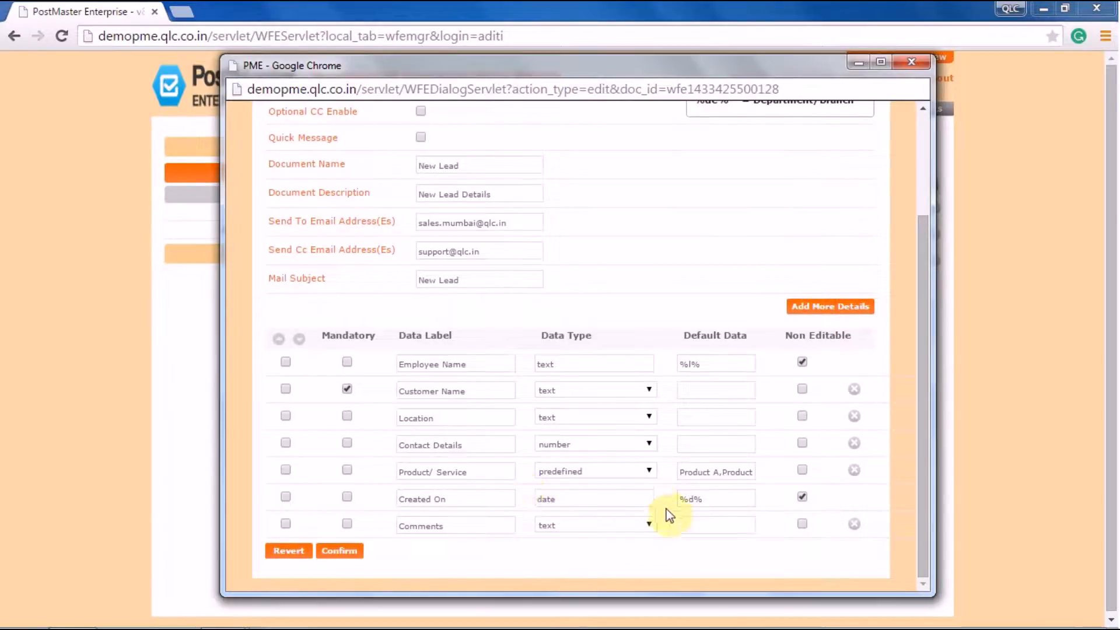
drag(709, 499, 671, 500)
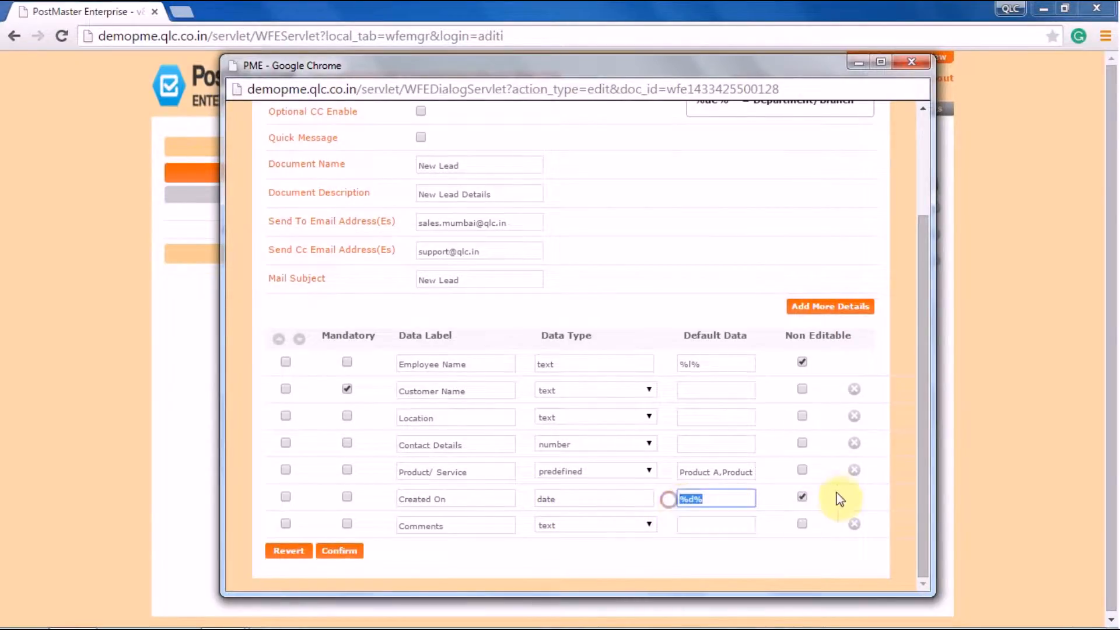
drag(926, 435, 908, 457)
click(337, 552)
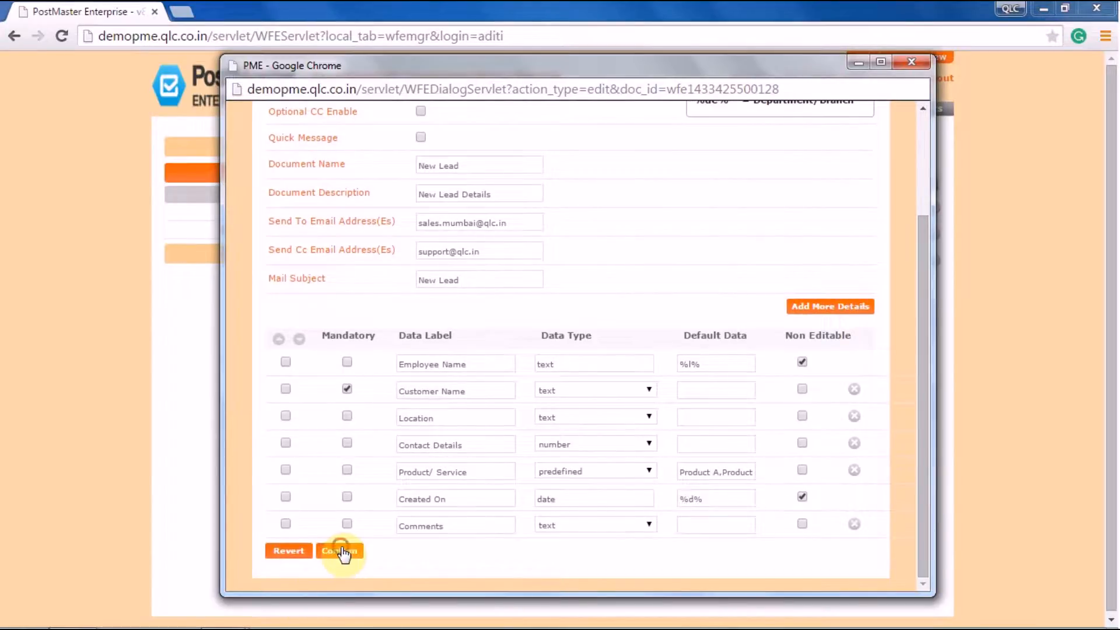
click(432, 364)
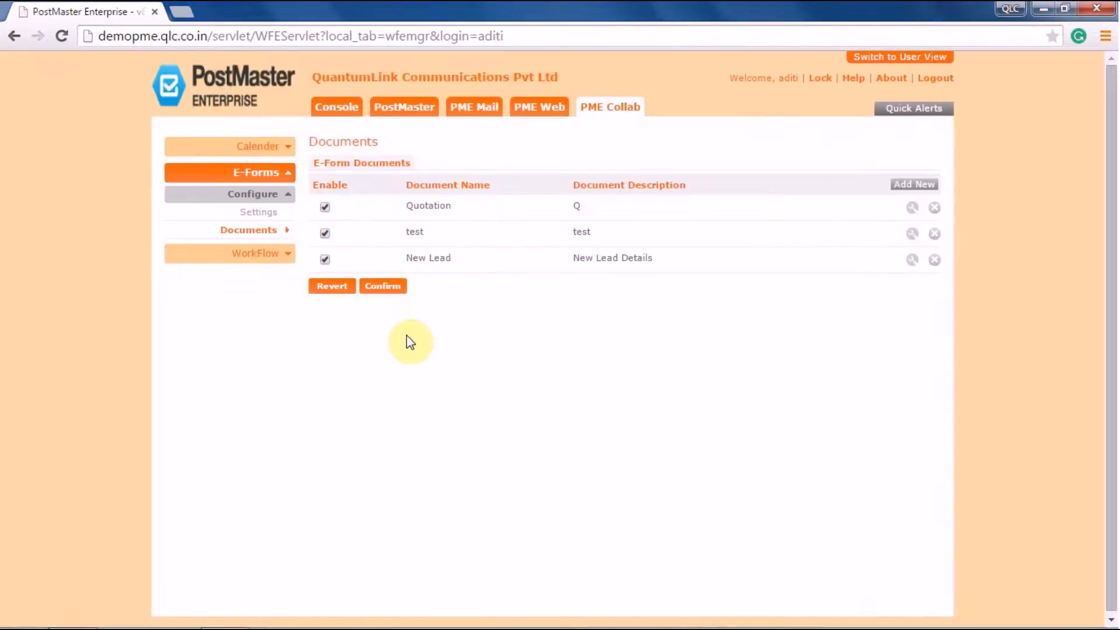
click(387, 287)
Dismiss the saved-settings message, switch from the admin console to WebMail, and open the New Lead e-form
click(418, 366)
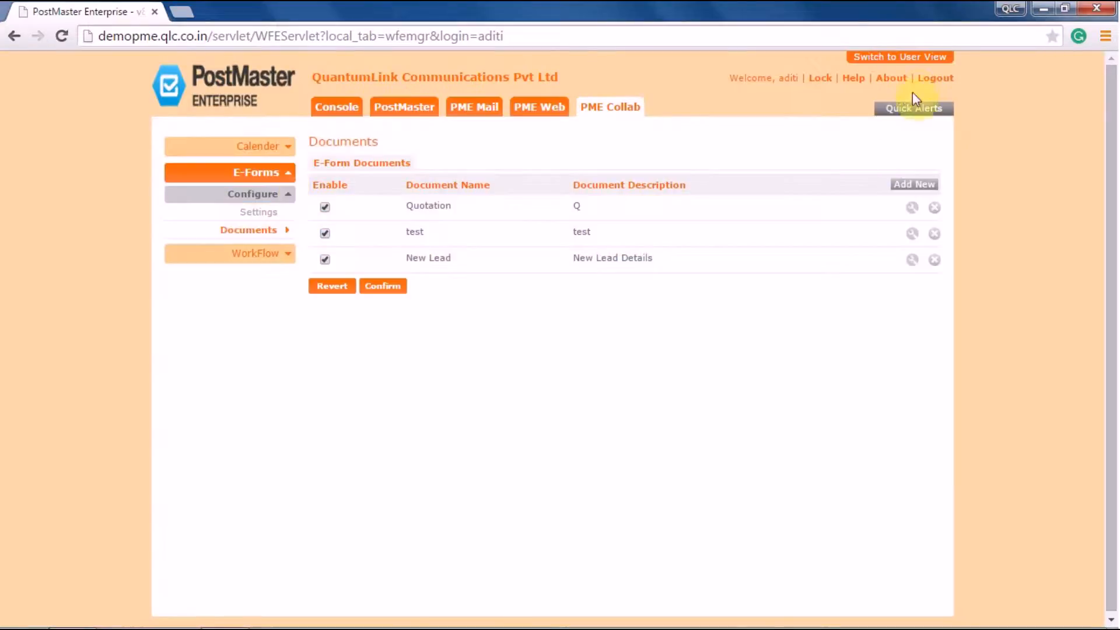
click(910, 58)
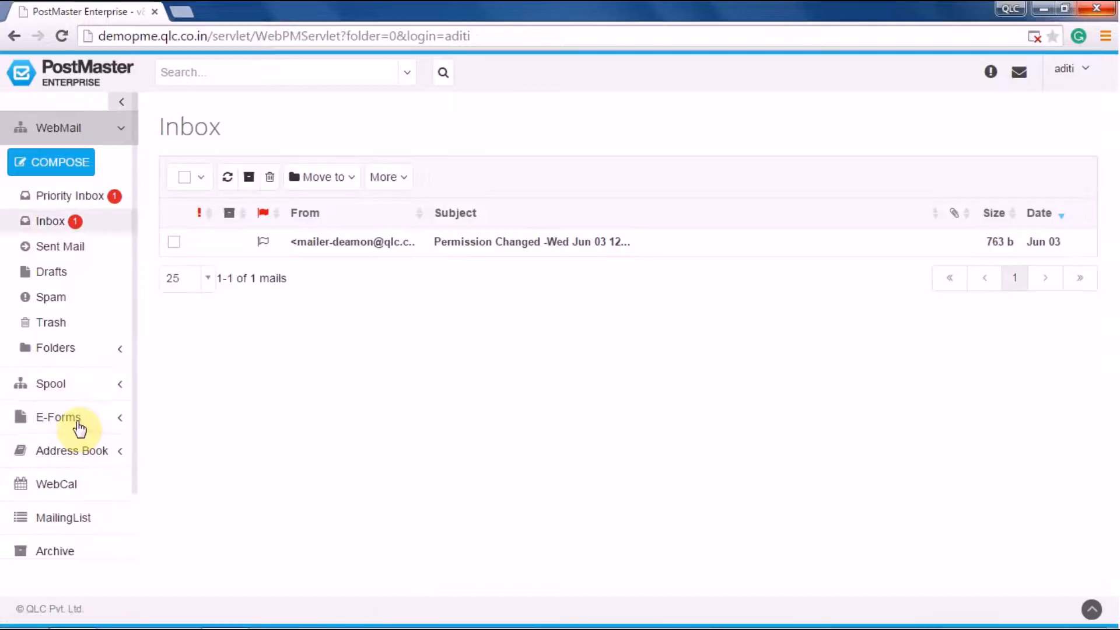
click(84, 424)
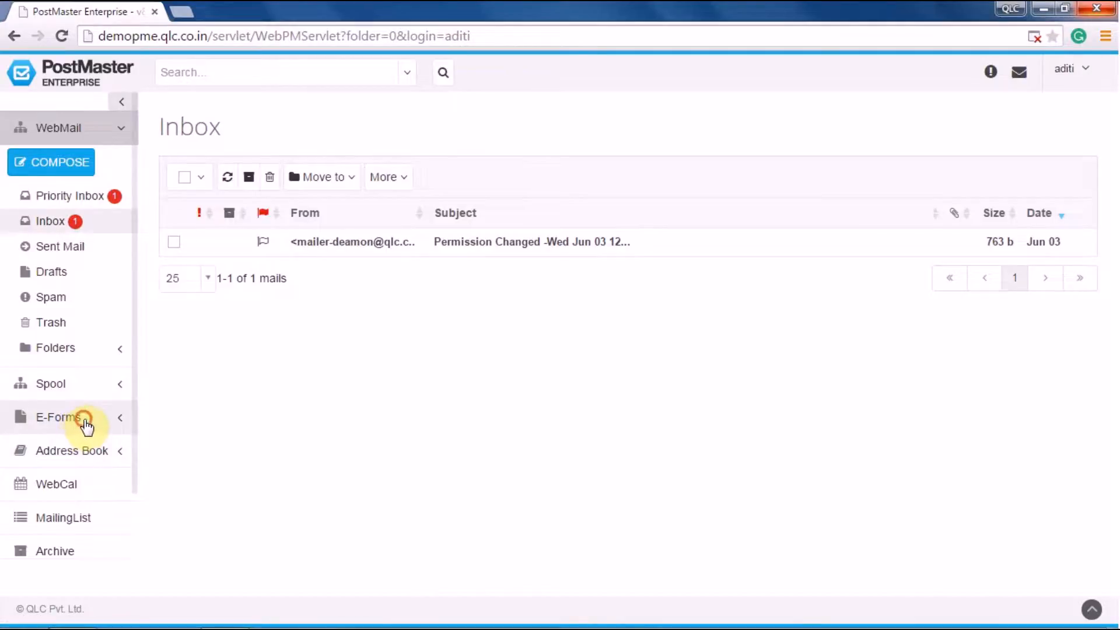
click(66, 499)
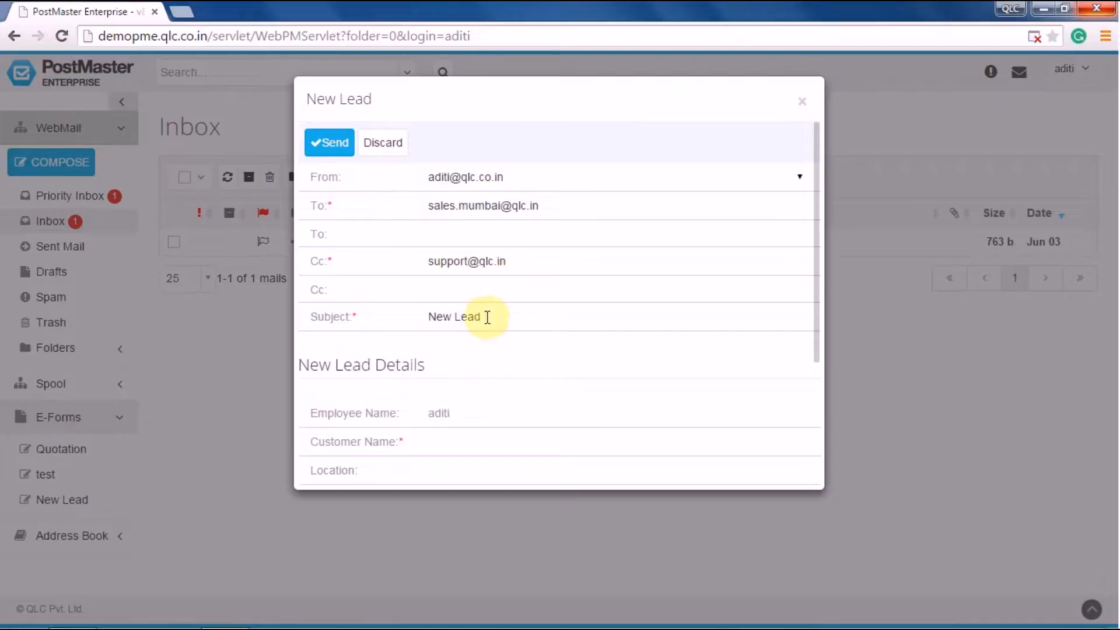
Add an extra To recipient by searching 'qlc' and picking the matching contact
click(438, 225)
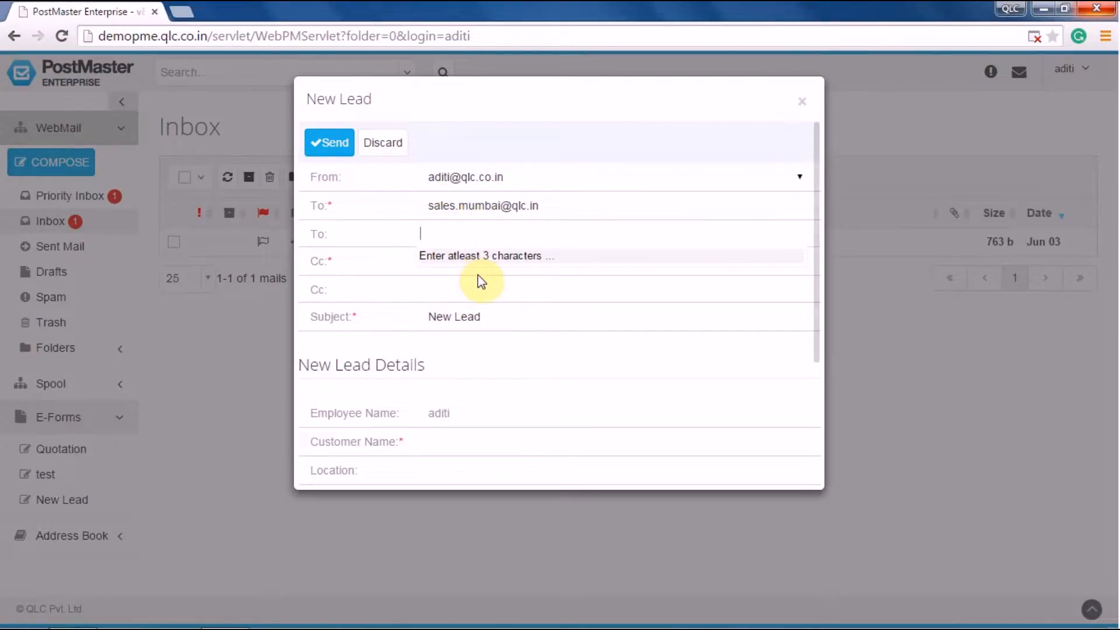
text(sal)
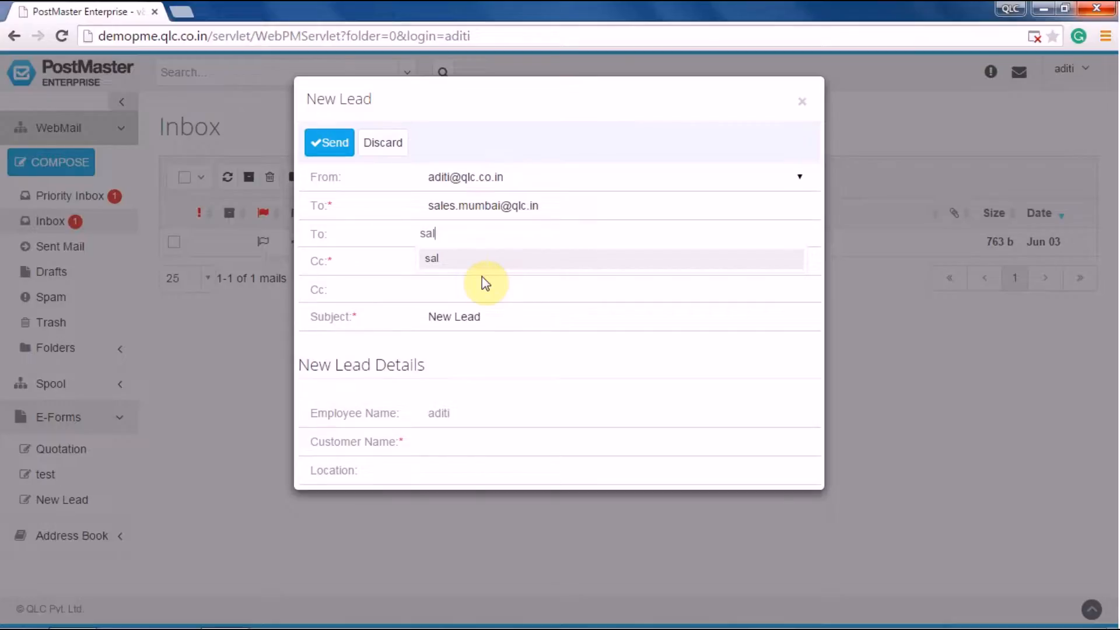
key(BackSpace)
key(BackSpace)
key(BackSpace)
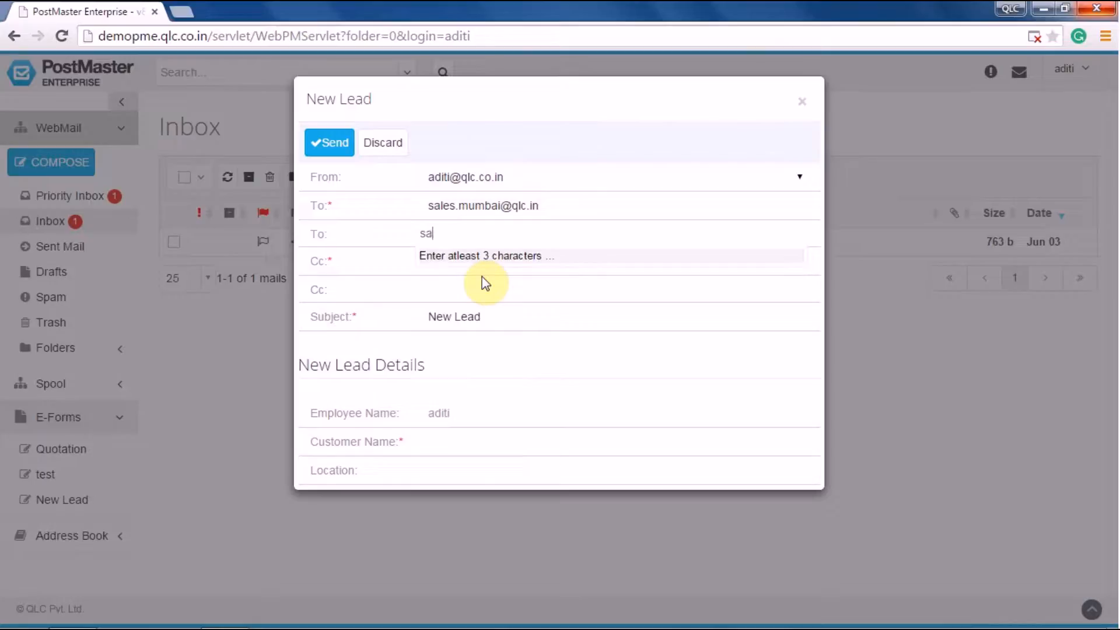
text(qlc)
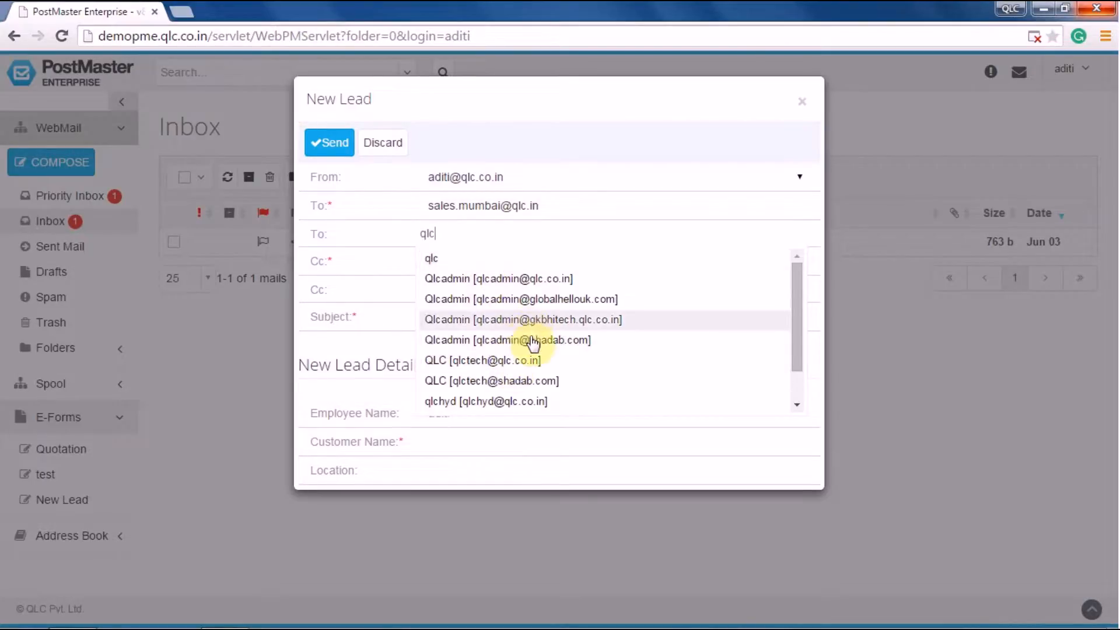
scroll(533, 344, down, 1)
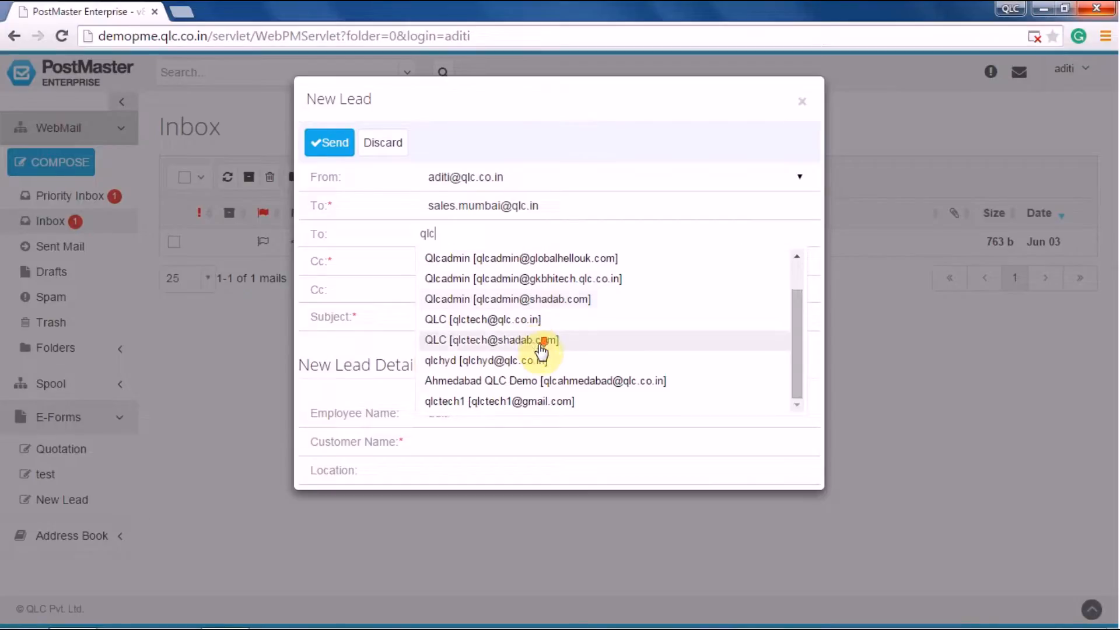
click(546, 402)
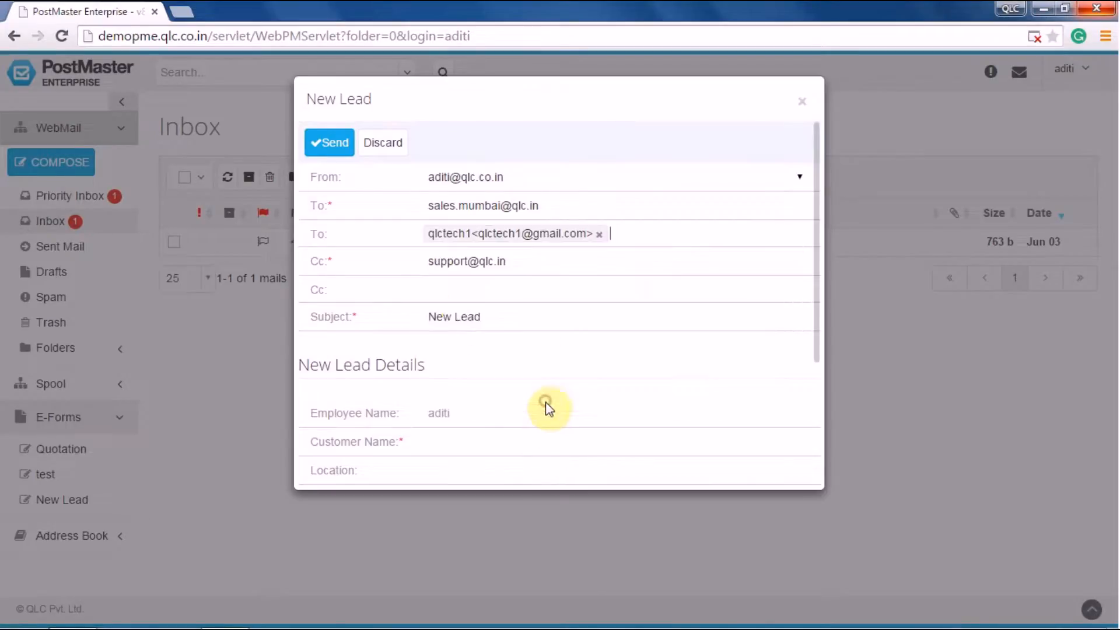
Add an extra Cc recipient by entering their e-mail address
click(458, 291)
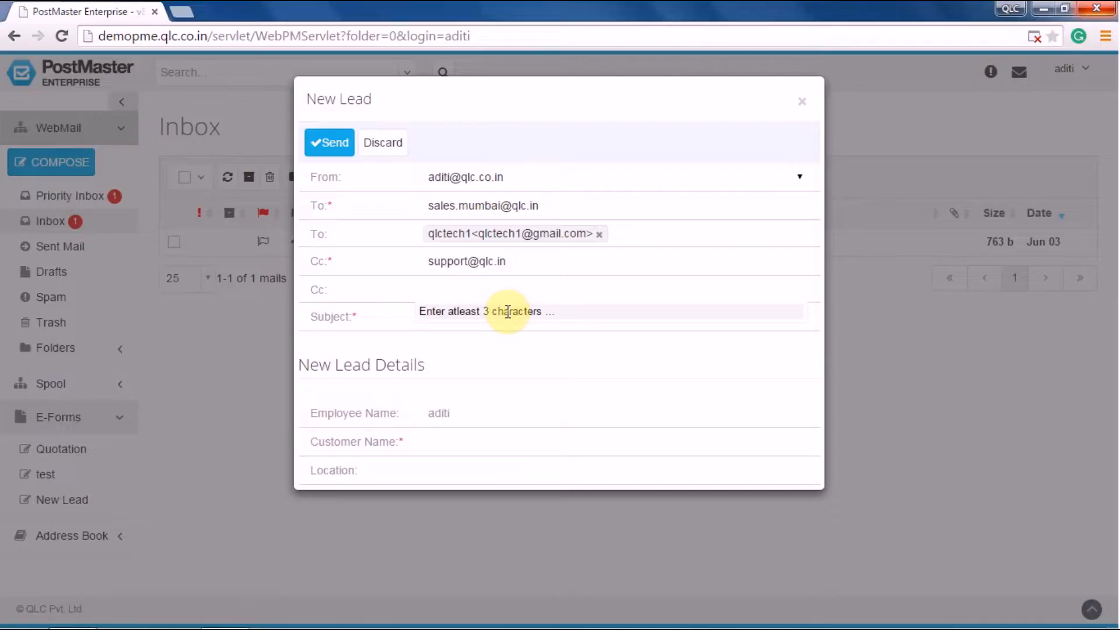
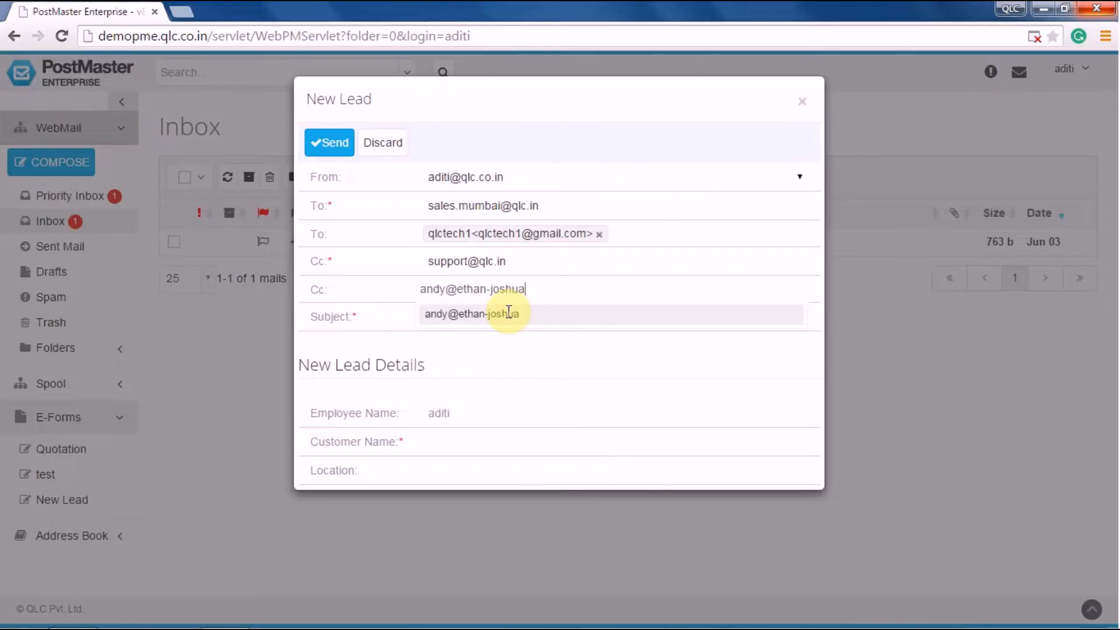
click(513, 318)
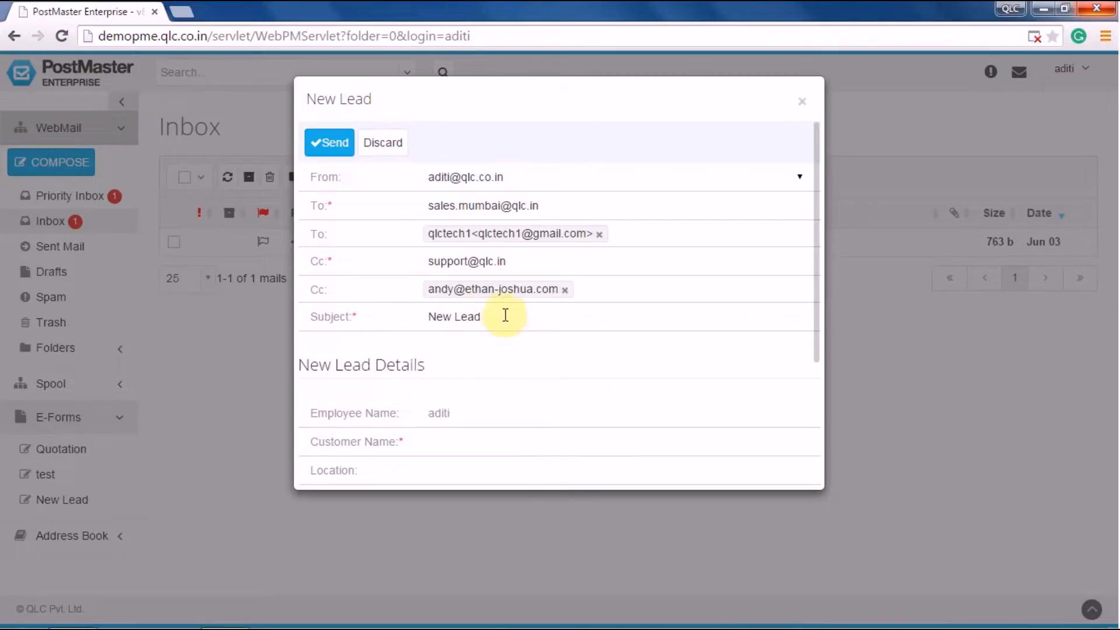
click(501, 316)
scroll(500, 312, down, 1)
Enter customer 'ABC Corporation India', location 'Mumbai', and the customer's contact phone number
click(441, 431)
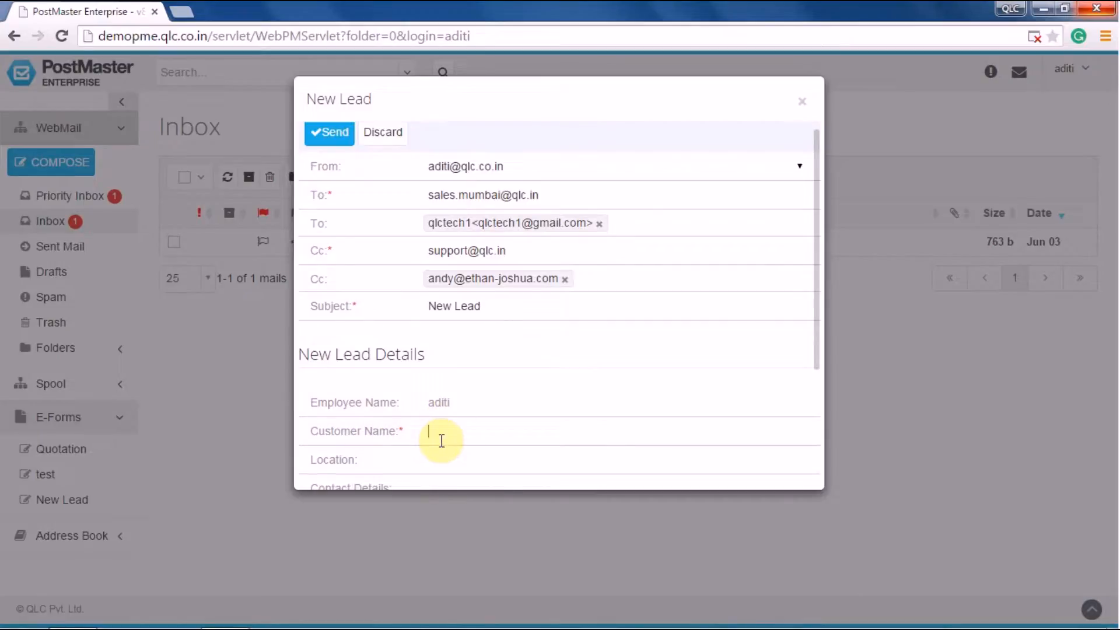
text(ABC Corporation India)
scroll(473, 425, down, 1)
click(458, 444)
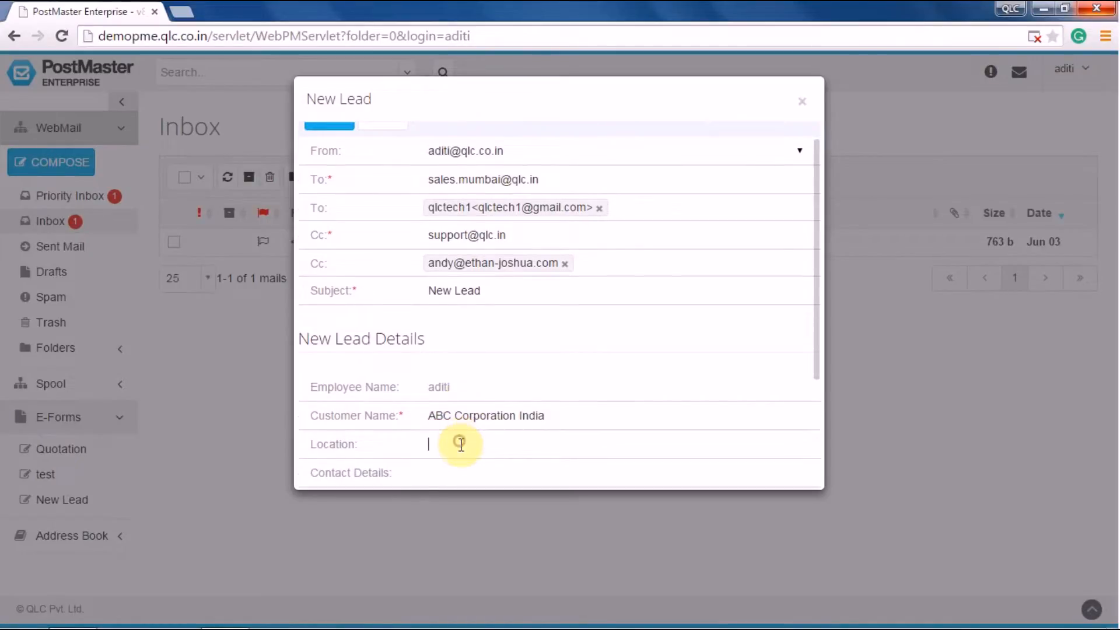
text(Mumbai)
scroll(583, 401, down, 1)
click(481, 465)
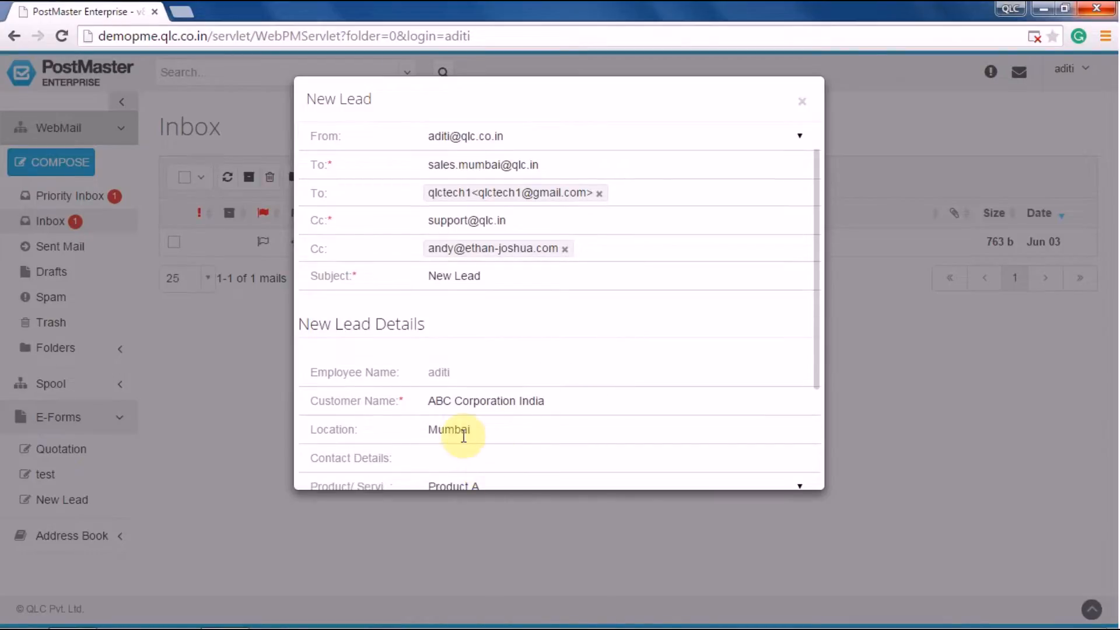
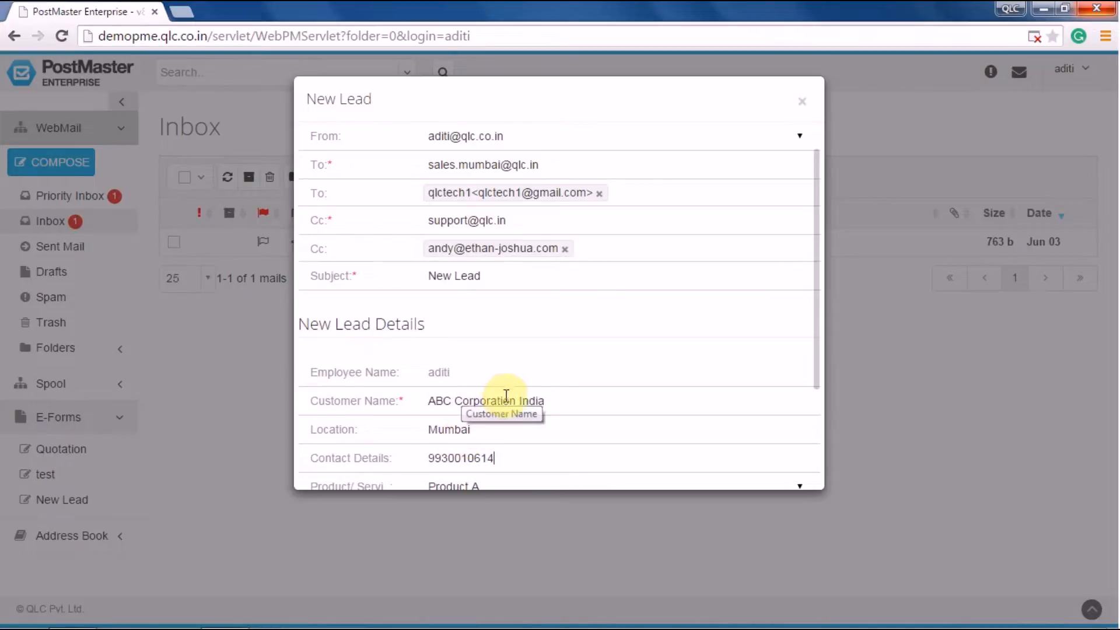
Choose Product A as the Product/Service
scroll(519, 436, down, 3)
scroll(521, 433, down, 3)
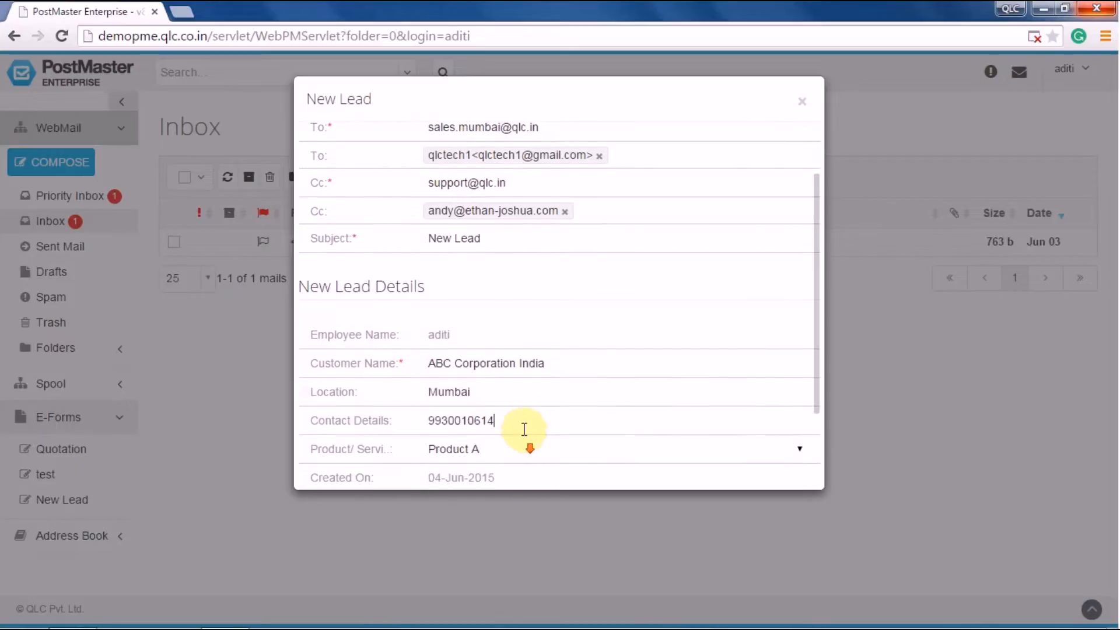
scroll(472, 403, down, 1)
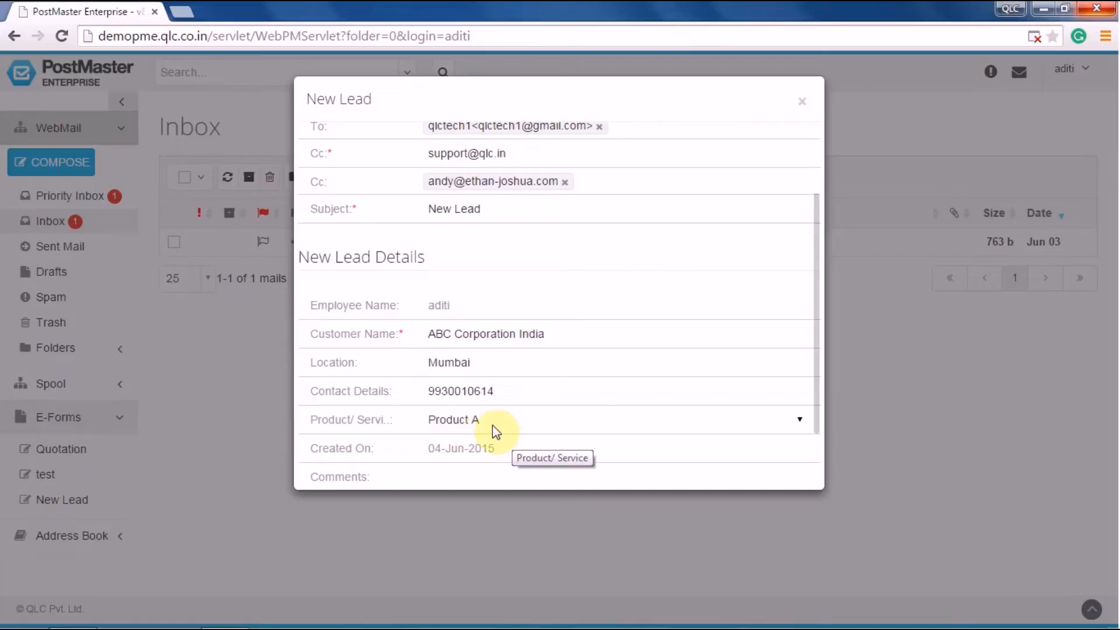
click(492, 421)
click(493, 442)
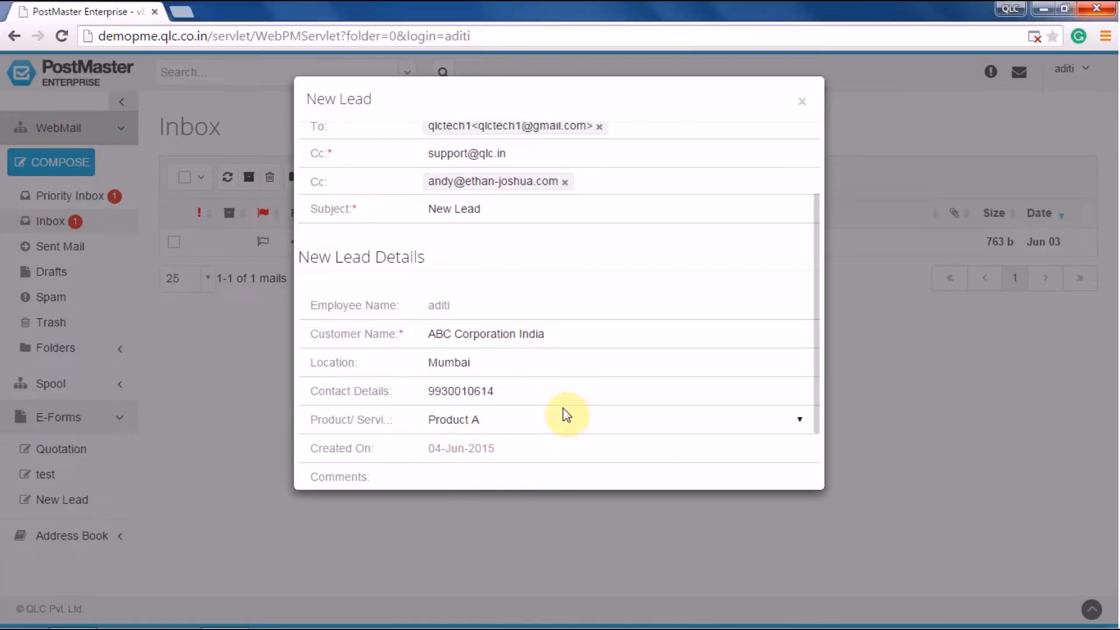
Write a comment asking to get in touch with the contact person on the above number
scroll(554, 438, down, 1)
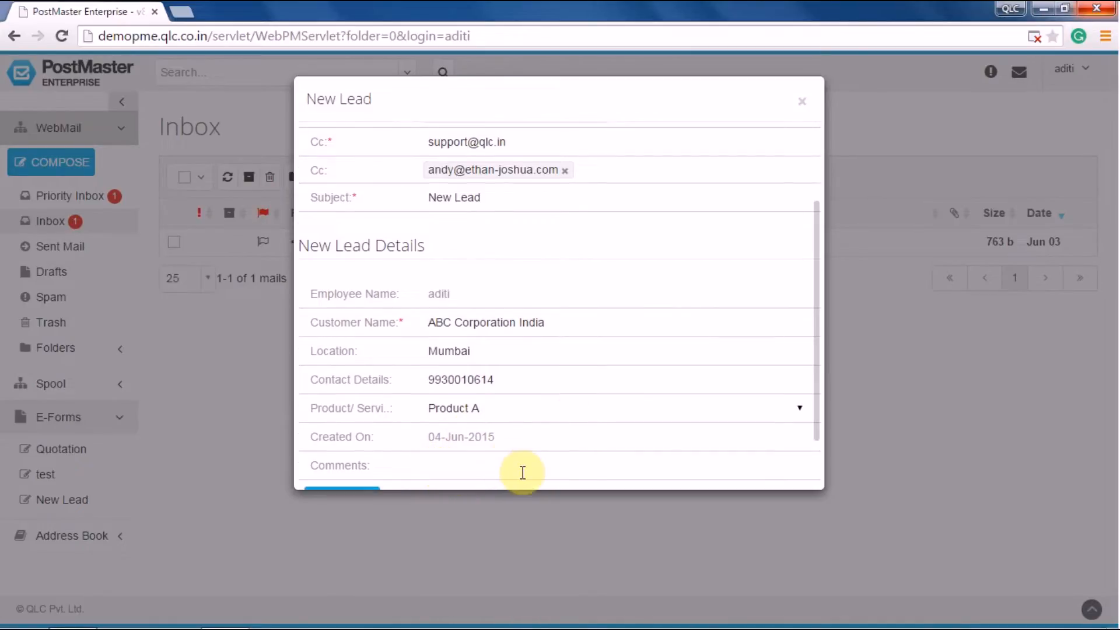
text(get)
key(BackSpace)
key(BackSpace)
key(BackSpace)
text(Get in touch)
text( with)
text( Mr.)
text(Pi)
text(t)
key(BackSpace)
text(yush )
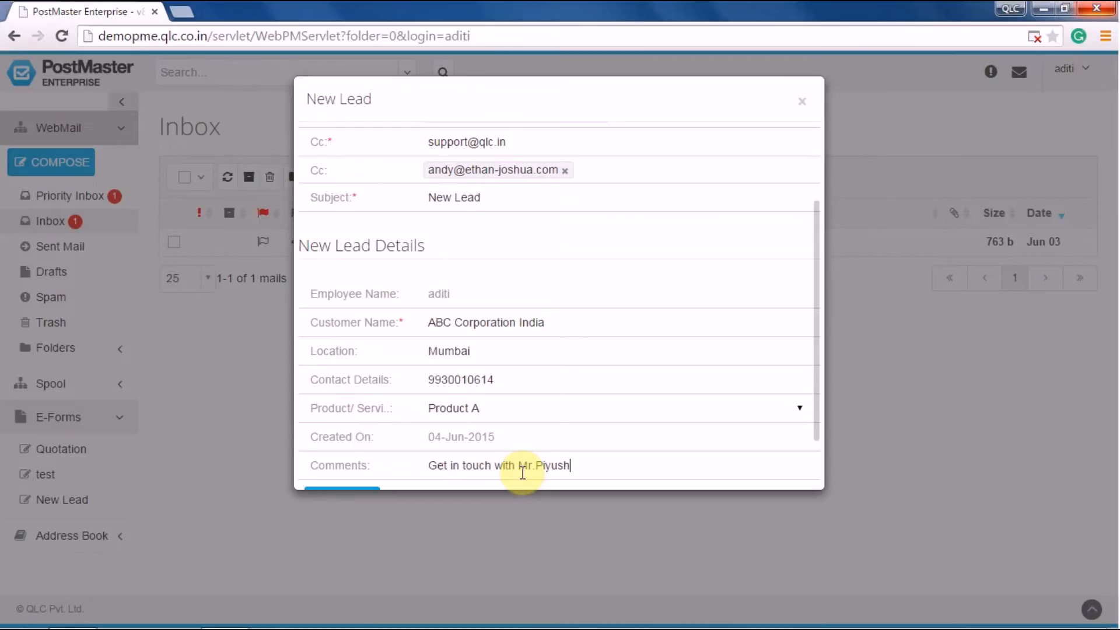
text(on the above no)
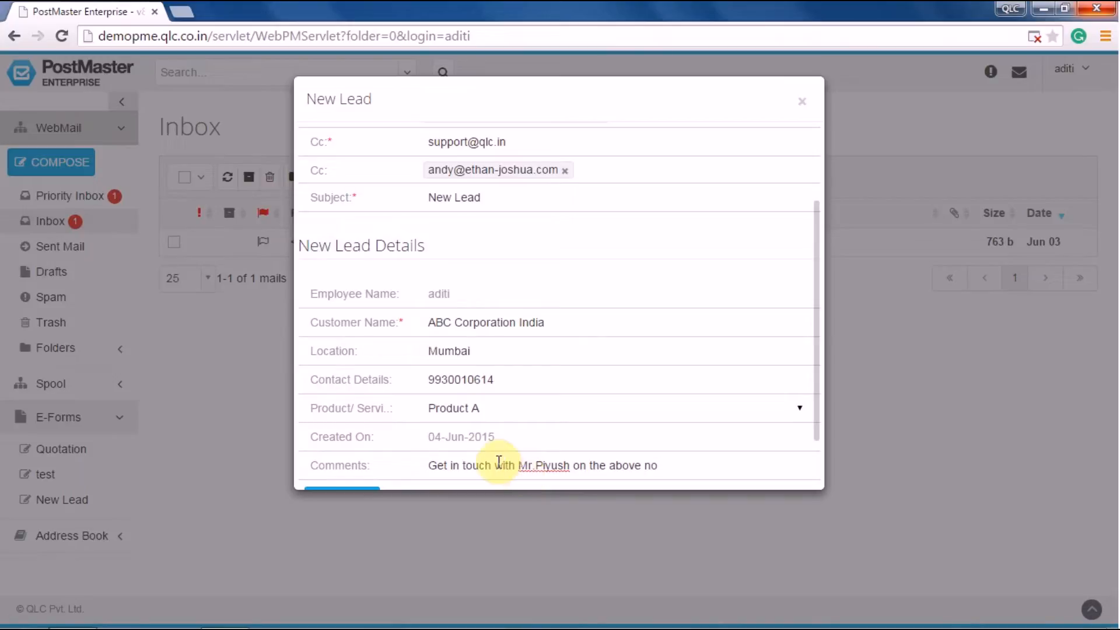
scroll(532, 462, down, 1)
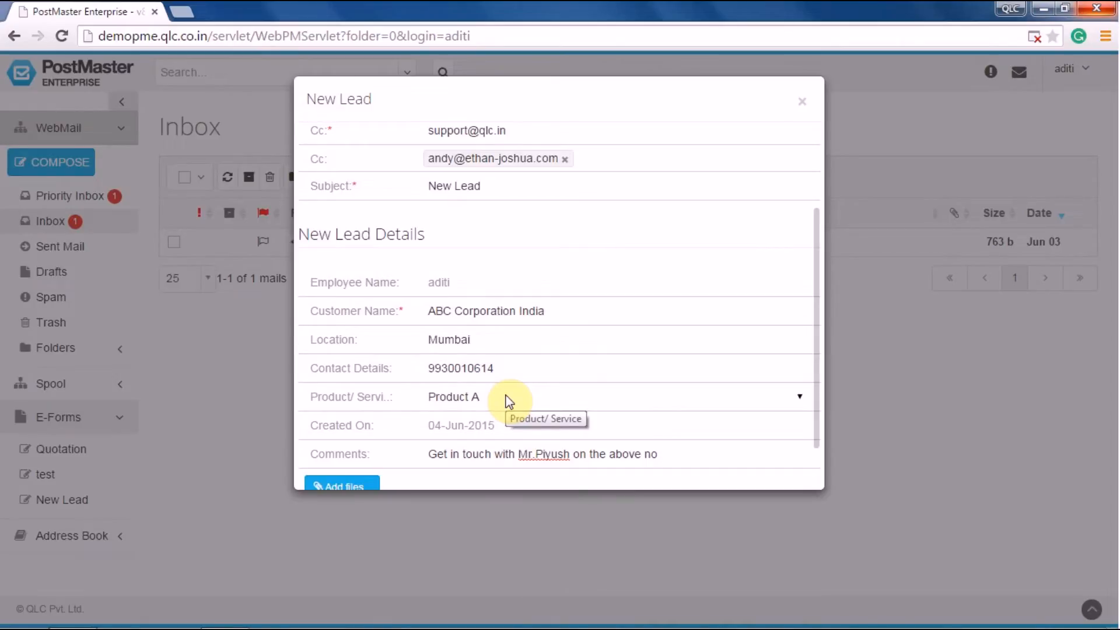
scroll(544, 409, down, 1)
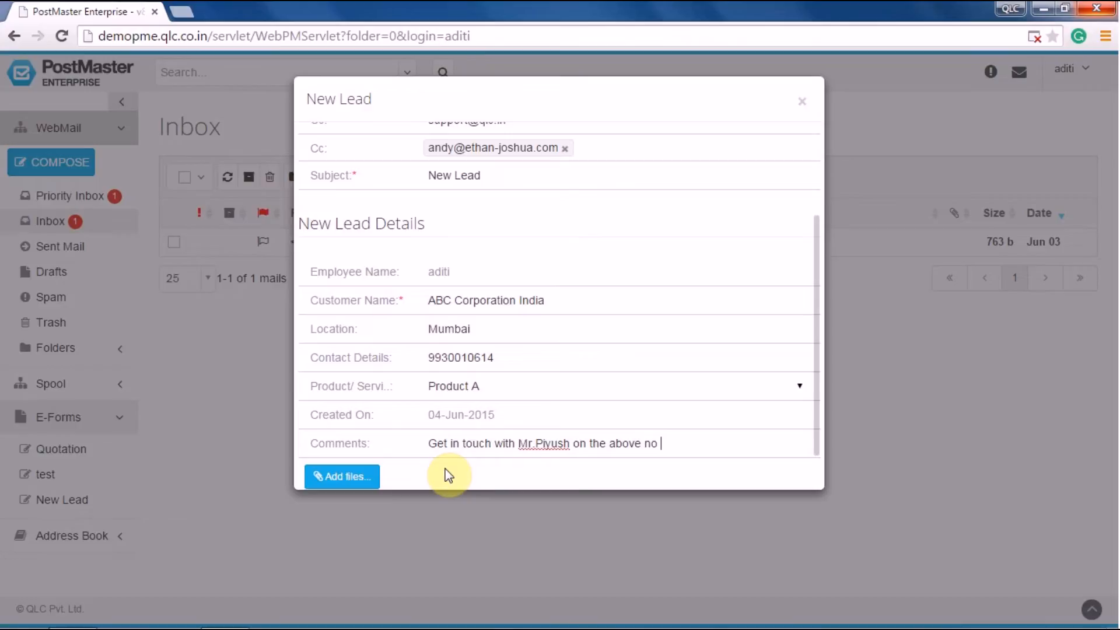
scroll(620, 400, down, 1)
scroll(589, 406, up, 1)
scroll(589, 406, up, 3)
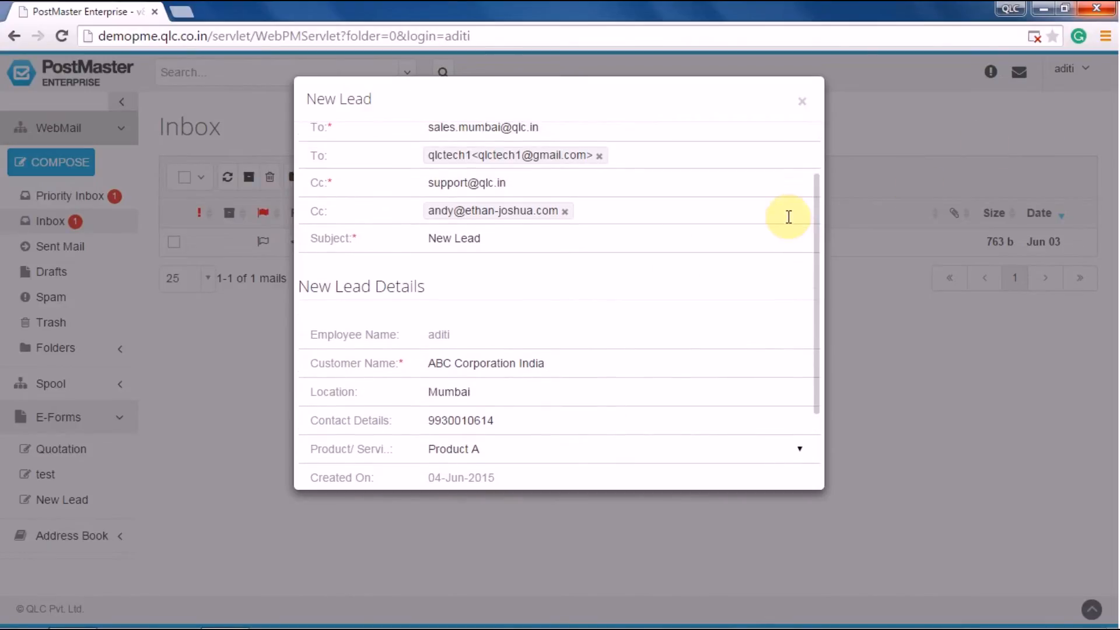
drag(815, 200, 805, 150)
Send the completed New Lead message
click(330, 153)
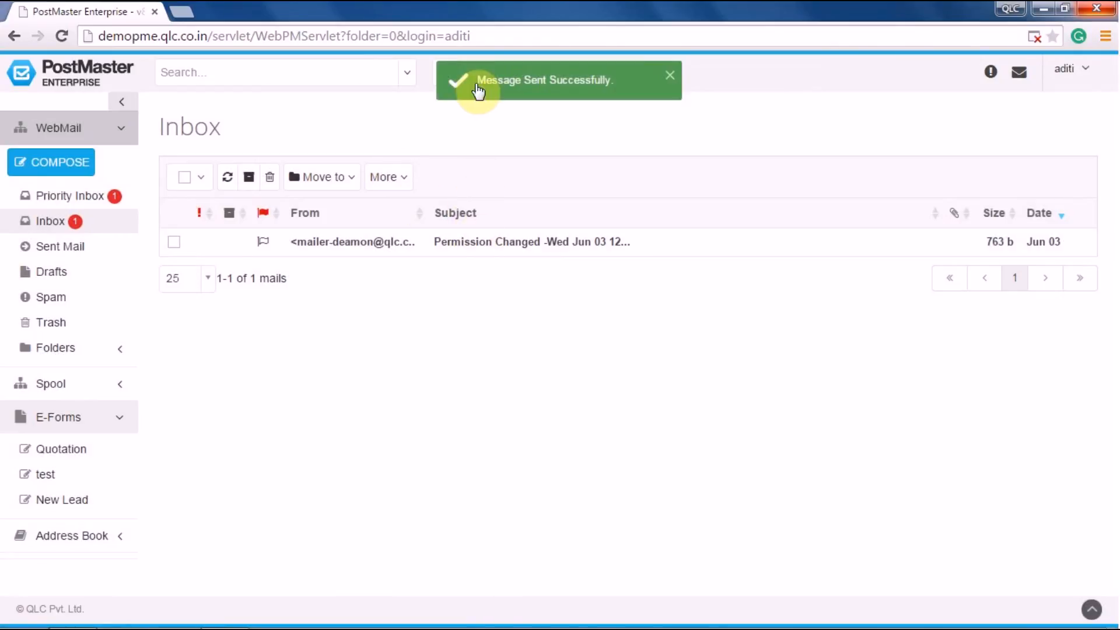